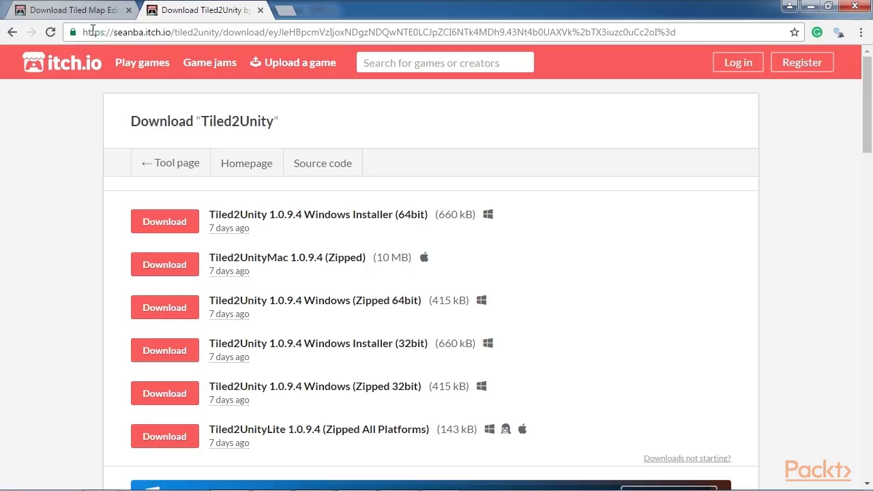
pyautogui.click(93, 14)
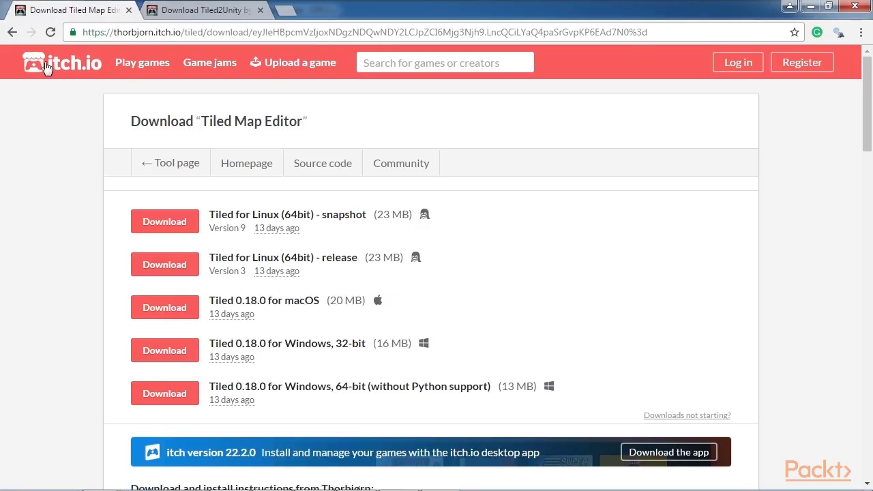
pyautogui.click(12, 32)
pyautogui.click(250, 29)
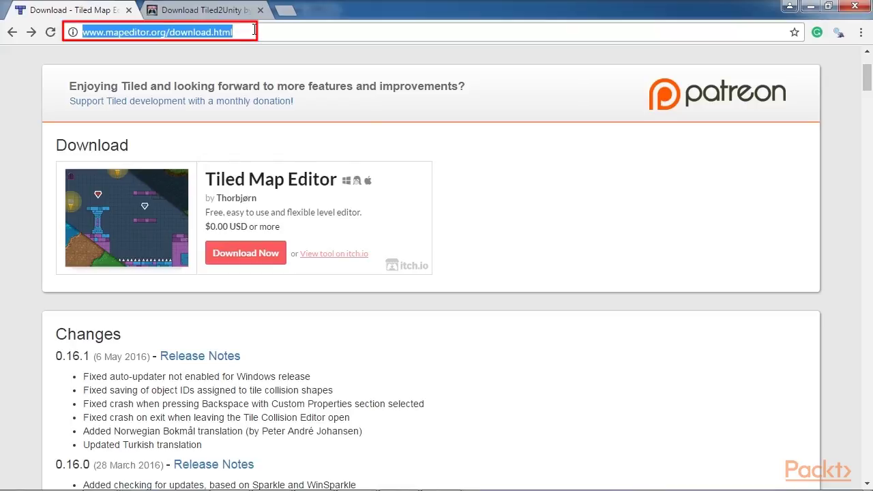
pyautogui.hotkey('ctrl', 'c')
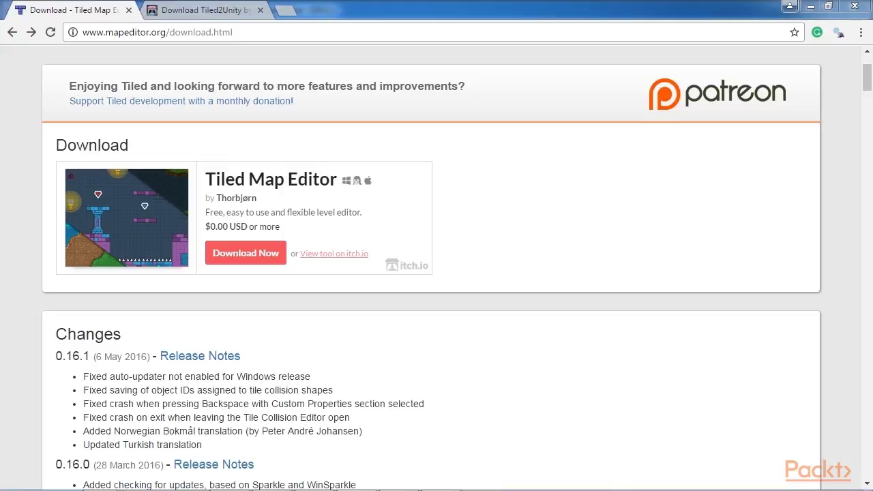
pyautogui.click(205, 9)
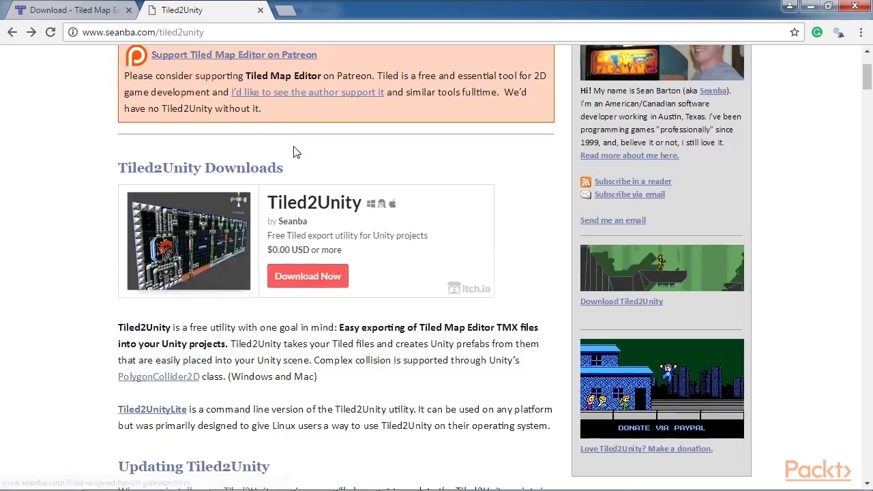
pyautogui.click(267, 31)
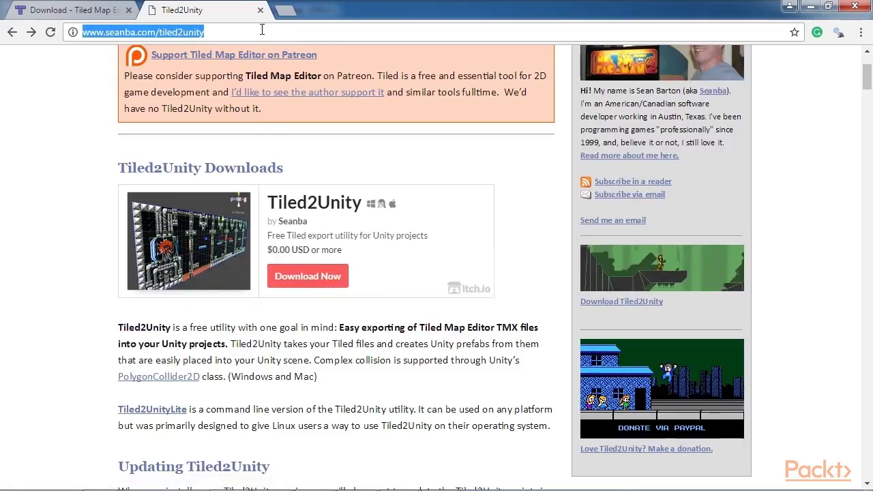
# - Switch to Tiled and create a new orthogonal map of 50 by 12 tiles with 70 by 70 px tiles
pyautogui.hotkey('alt', 'Tab')
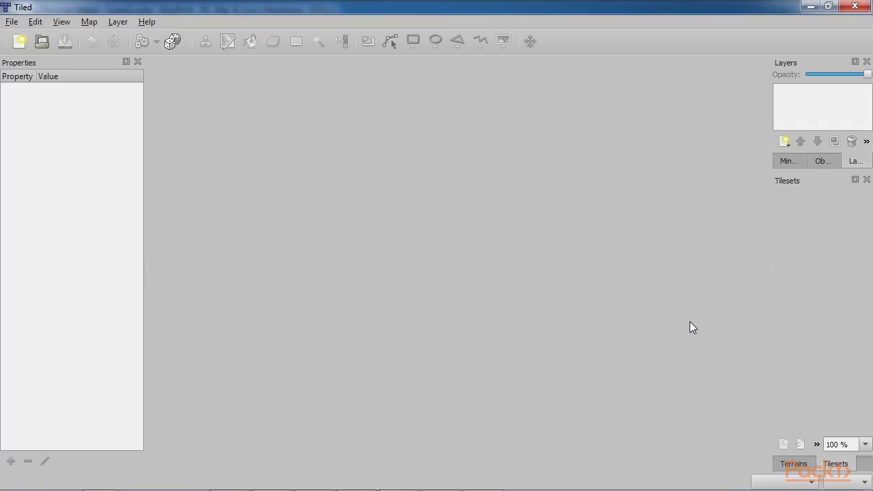
pyautogui.click(13, 22)
pyautogui.click(359, 202)
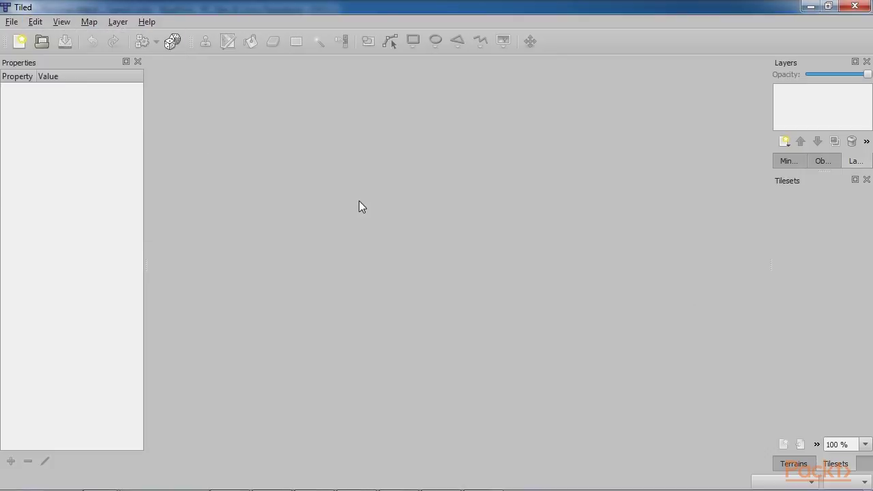
pyautogui.click(21, 43)
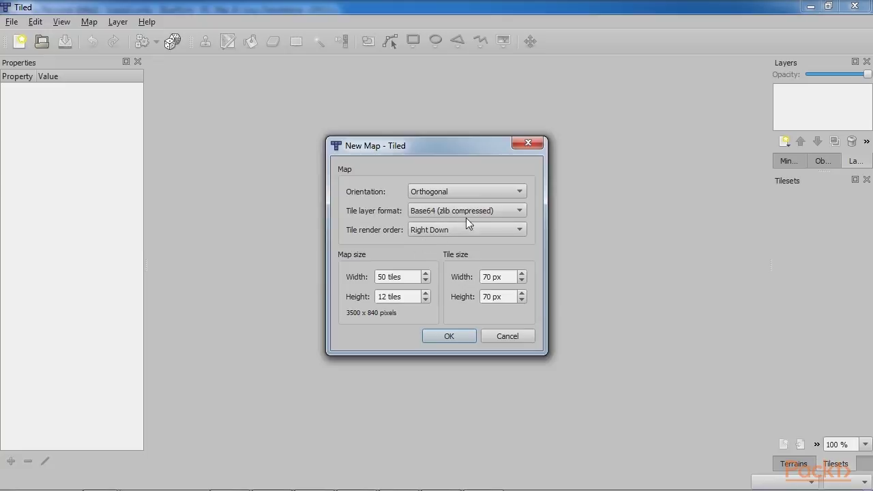
pyautogui.click(456, 340)
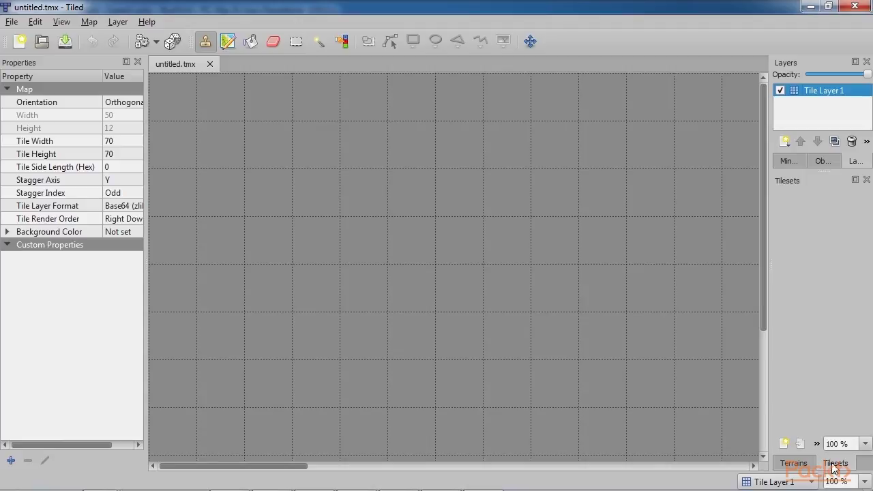
# - Create a tileset from the image tiles_spritesheet.png with 70 by 70 px tiles, 0 px margin and 1 px spacing
pyautogui.click(785, 444)
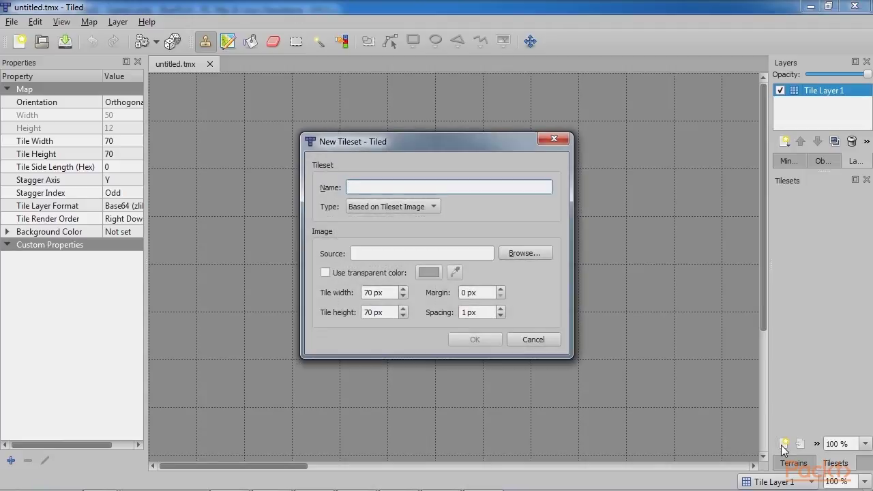
pyautogui.click(429, 254)
pyautogui.hotkey('ctrl', 'v')
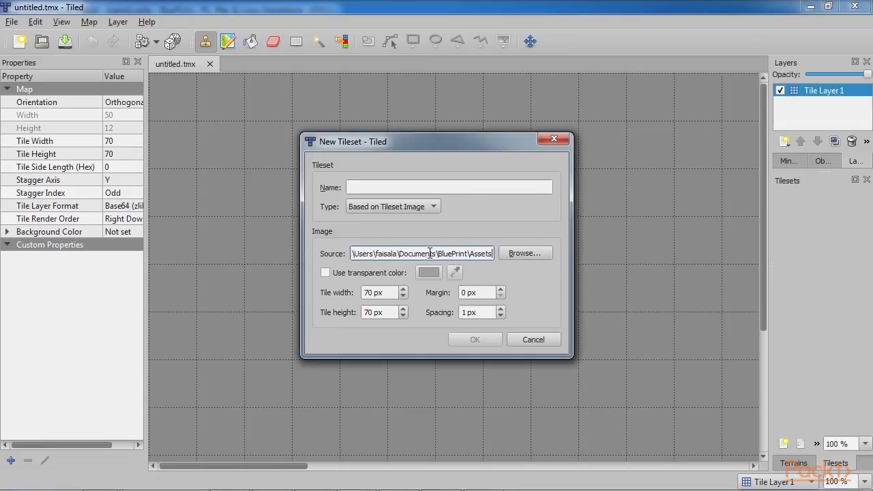
pyautogui.click(516, 254)
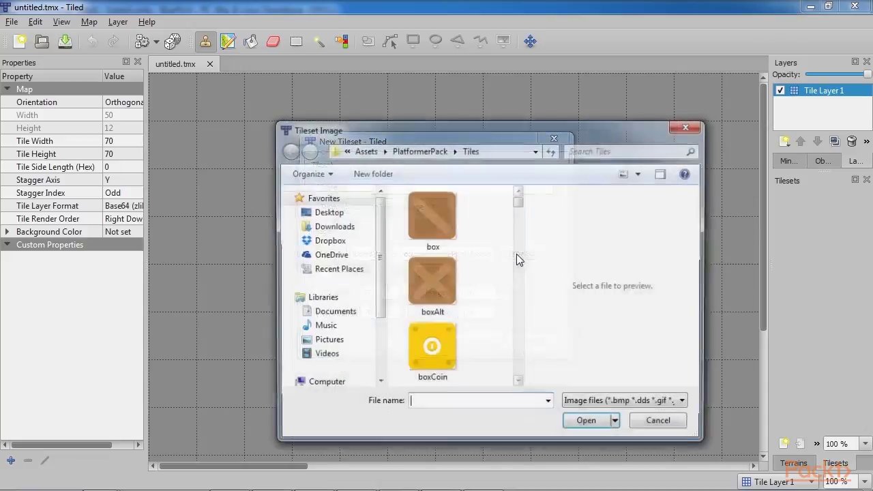
pyautogui.write('ti')
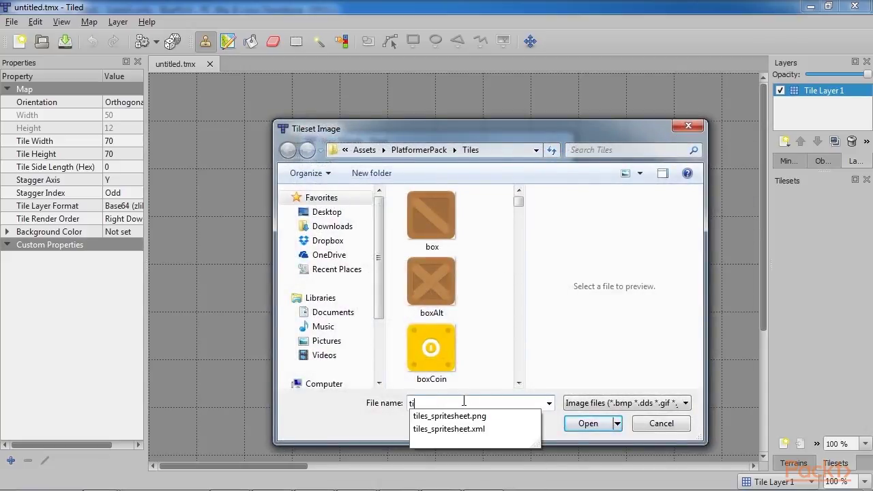
pyautogui.click(464, 415)
pyautogui.click(585, 424)
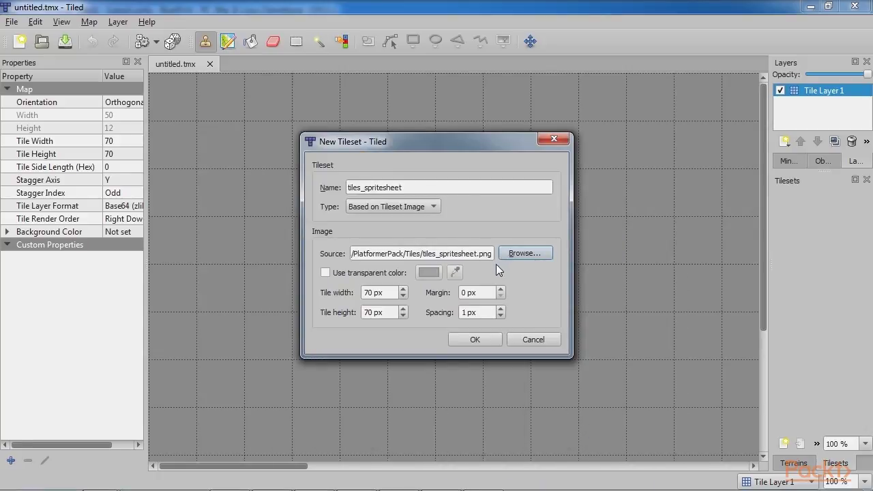
pyautogui.click(474, 341)
# - Enlarge the tileset and map areas and zoom both out so the whole spritesheet and the full map fit
pyautogui.moveTo(769, 282); pyautogui.dragTo(672, 273)
pyautogui.click(622, 291)
pyautogui.keyDown('ctrl'); pyautogui.scroll(-4, 622, 290); pyautogui.keyUp('ctrl')
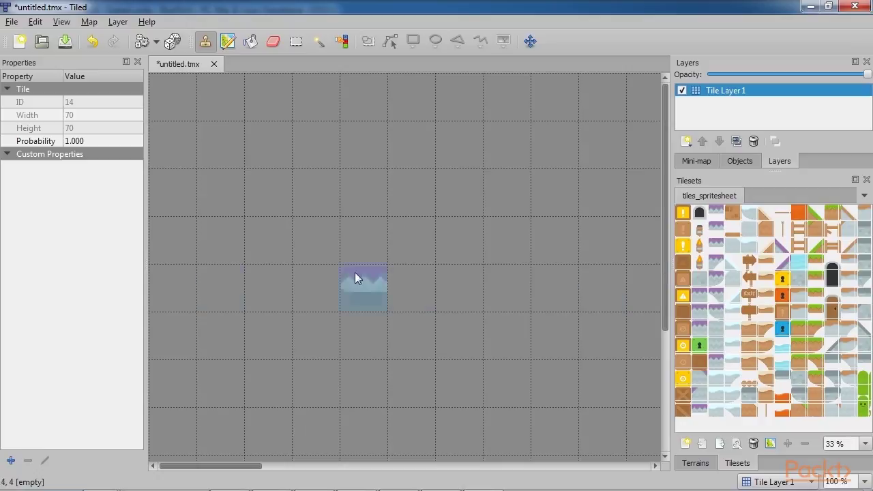
pyautogui.moveTo(146, 262); pyautogui.dragTo(56, 262)
pyautogui.keyDown('ctrl'); pyautogui.scroll(-3, 372, 304); pyautogui.keyUp('ctrl')
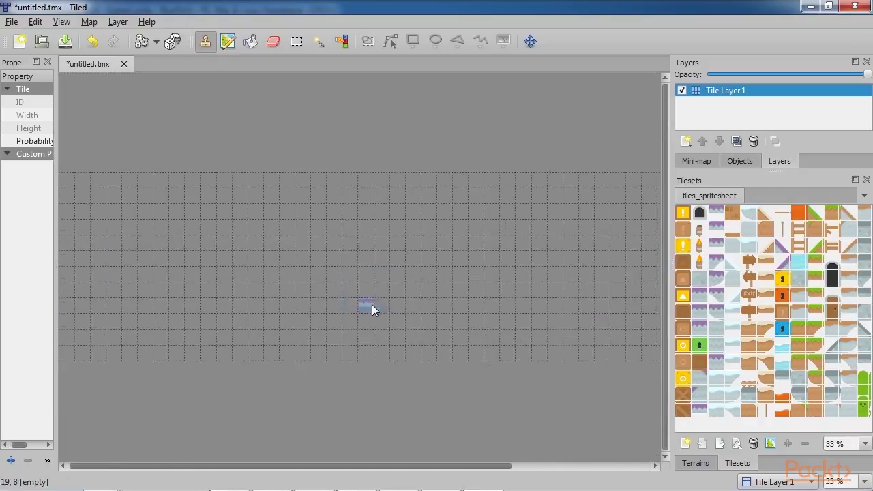
pyautogui.keyDown('ctrl'); pyautogui.scroll(-2, 372, 304); pyautogui.keyUp('ctrl')
pyautogui.keyDown('ctrl'); pyautogui.scroll(1, 372, 304); pyautogui.keyUp('ctrl')
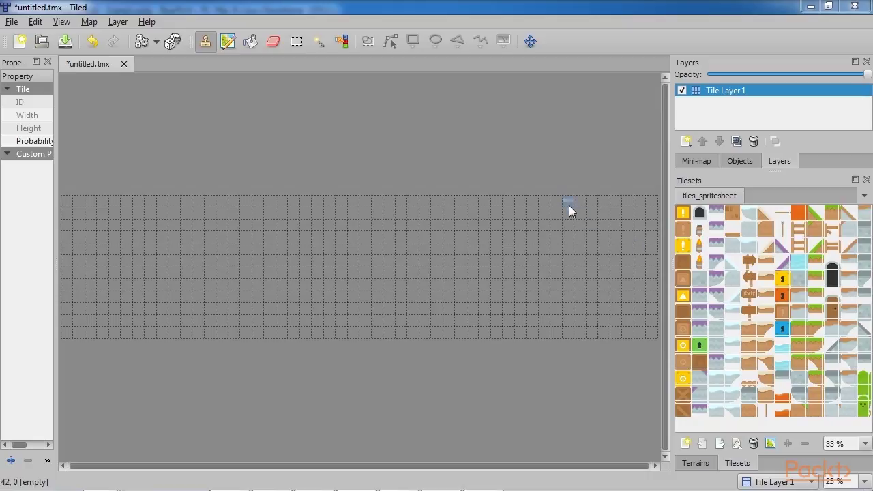
pyautogui.click(61, 21)
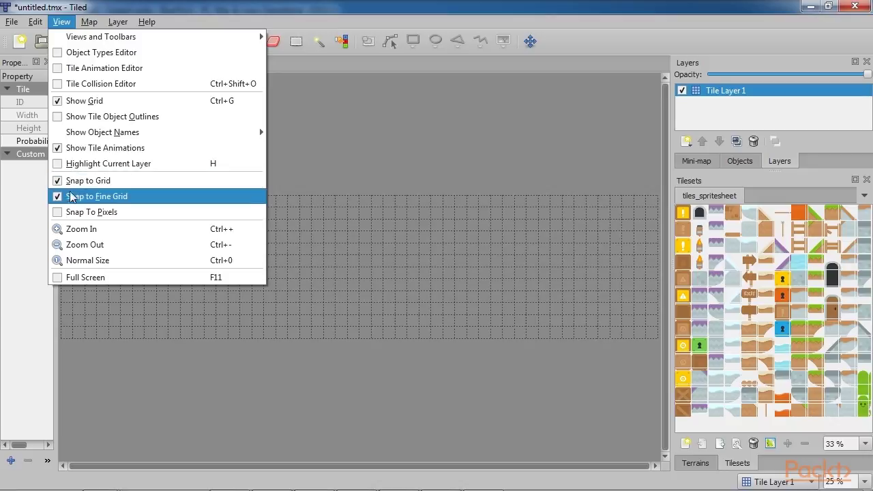
pyautogui.click(379, 162)
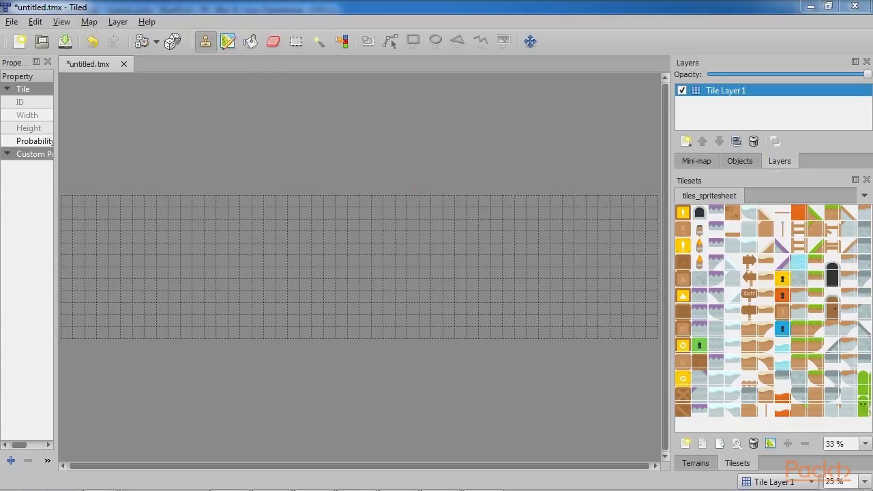
# - Paint brown dirt ground five tiles high across the map with full-height walls at both ends, leaving a three-tile-wide gap in the floor
pyautogui.click(730, 215)
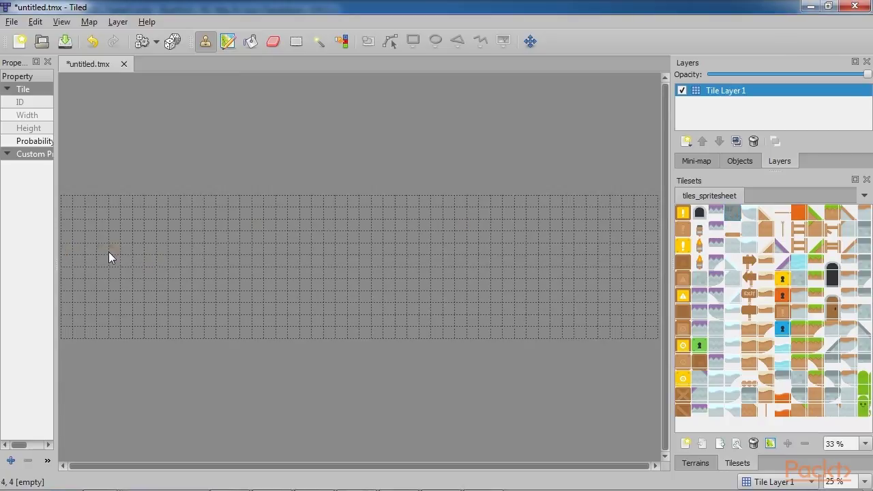
pyautogui.moveTo(137, 260)
pyautogui.mouseDown()
pyautogui.moveTo(260, 273)
pyautogui.moveTo(302, 217)
pyautogui.moveTo(171, 322)
pyautogui.moveTo(496, 314)
pyautogui.moveTo(512, 271)
pyautogui.mouseUp()
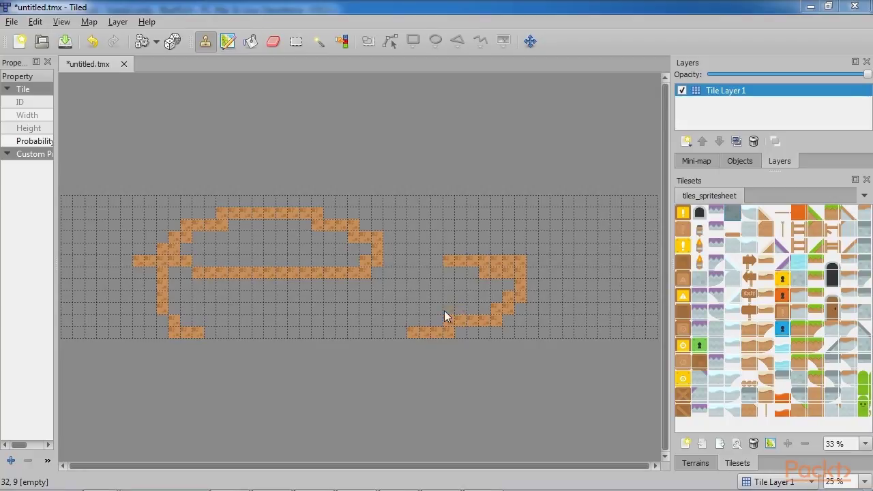
pyautogui.hotkey('ctrl', 'z')
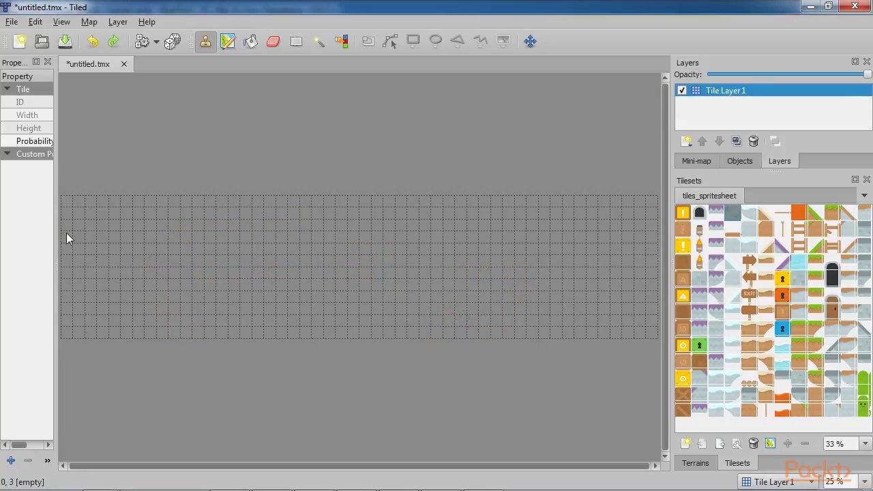
pyautogui.moveTo(64, 204); pyautogui.dragTo(107, 205)
pyautogui.moveTo(154, 261)
pyautogui.mouseDown()
pyautogui.moveTo(155, 290)
pyautogui.moveTo(321, 285)
pyautogui.moveTo(319, 330)
pyautogui.moveTo(62, 331)
pyautogui.moveTo(69, 208)
pyautogui.moveTo(139, 229)
pyautogui.moveTo(87, 246)
pyautogui.moveTo(147, 246)
pyautogui.moveTo(75, 256)
pyautogui.moveTo(80, 272)
pyautogui.moveTo(141, 275)
pyautogui.moveTo(79, 296)
pyautogui.moveTo(281, 297)
pyautogui.moveTo(234, 311)
pyautogui.moveTo(83, 311)
pyautogui.moveTo(317, 319)
pyautogui.mouseUp()
pyautogui.moveTo(367, 334)
pyautogui.mouseDown()
pyautogui.moveTo(366, 306)
pyautogui.moveTo(542, 286)
pyautogui.moveTo(590, 291)
pyautogui.mouseUp()
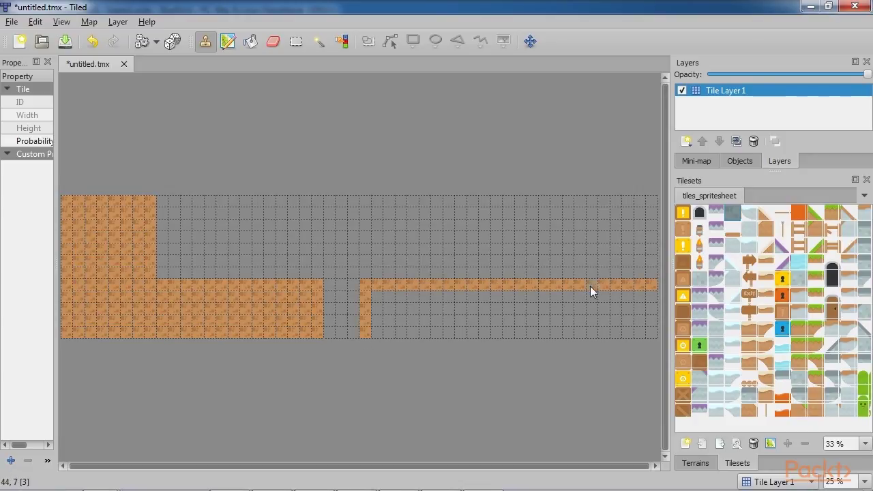
pyautogui.moveTo(578, 200)
pyautogui.mouseDown()
pyautogui.moveTo(583, 276)
pyautogui.moveTo(605, 219)
pyautogui.moveTo(651, 198)
pyautogui.moveTo(657, 274)
pyautogui.moveTo(630, 218)
pyautogui.moveTo(632, 241)
pyautogui.moveTo(646, 252)
pyautogui.moveTo(610, 273)
pyautogui.moveTo(652, 302)
pyautogui.moveTo(640, 332)
pyautogui.moveTo(435, 334)
pyautogui.moveTo(377, 301)
pyautogui.moveTo(578, 288)
pyautogui.moveTo(588, 306)
pyautogui.moveTo(624, 309)
pyautogui.moveTo(378, 317)
pyautogui.moveTo(644, 321)
pyautogui.mouseUp()
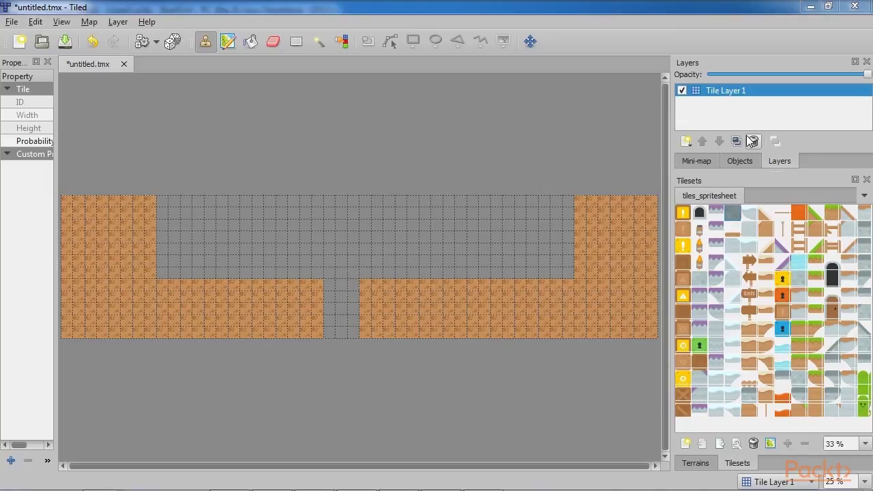
# - Rename the painted tile layer as Ground
pyautogui.doubleClick(747, 90)
pyautogui.write('Ground')
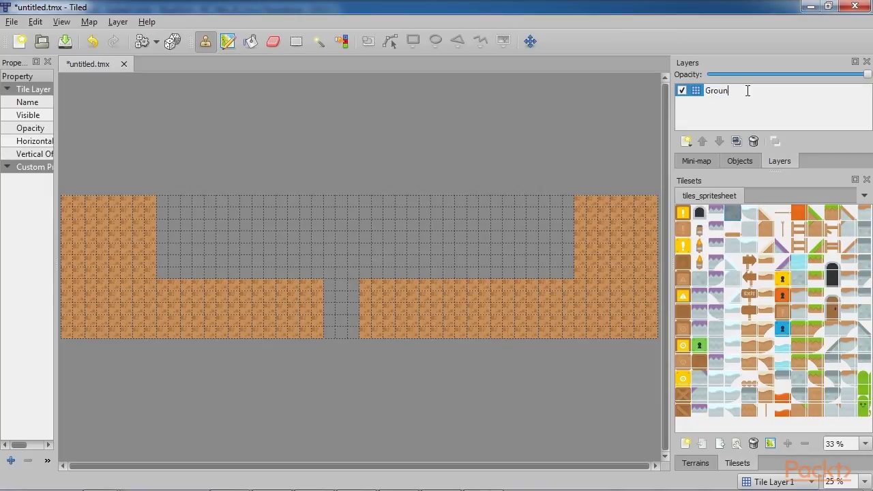
pyautogui.press('Return')
# - Add a new tile layer named Water above the Ground layer
pyautogui.rightClick(740, 116)
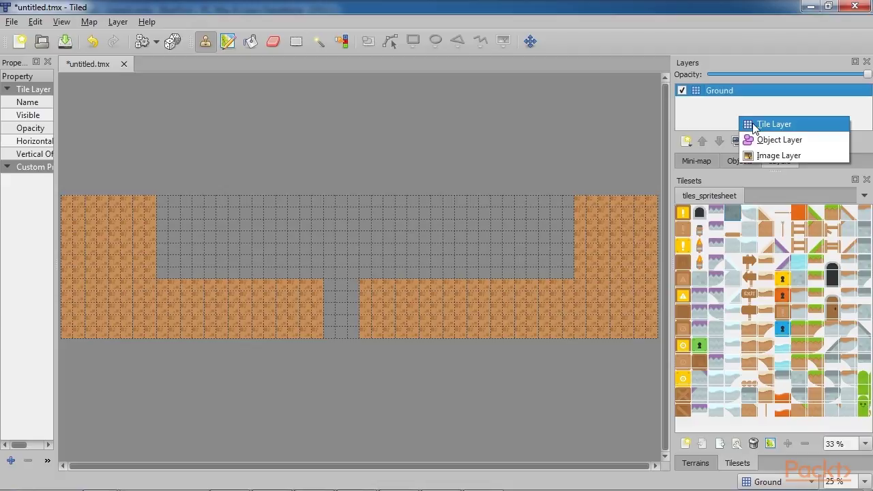
pyautogui.click(753, 123)
pyautogui.write('Water')
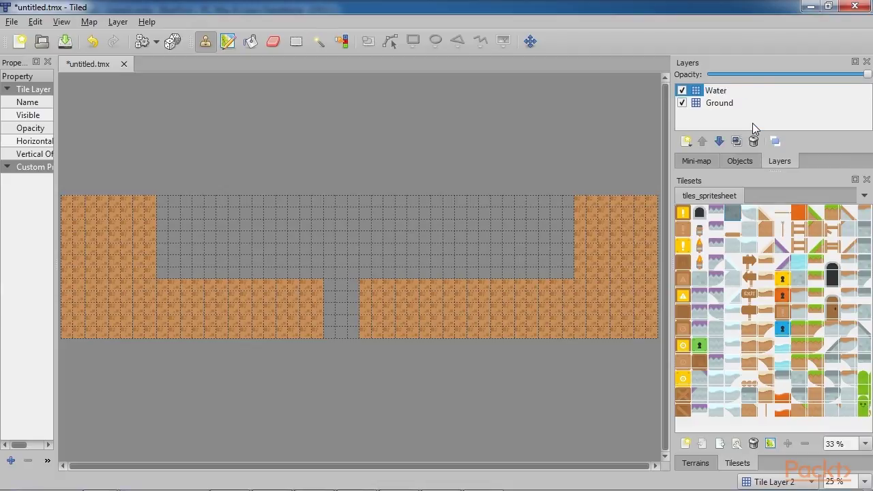
pyautogui.press('Return')
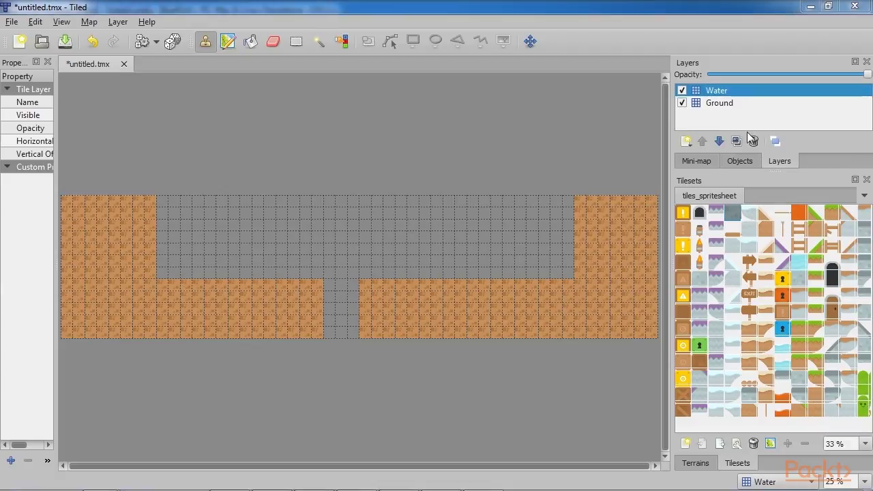
# - On the Water layer, fill the floor gap with four rows of solid water tiles topped by a row of wavy surface tiles
pyautogui.click(725, 102)
pyautogui.click(723, 92)
pyautogui.click(798, 262)
pyautogui.moveTo(331, 332)
pyautogui.mouseDown()
pyautogui.moveTo(357, 321)
pyautogui.moveTo(341, 326)
pyautogui.mouseUp()
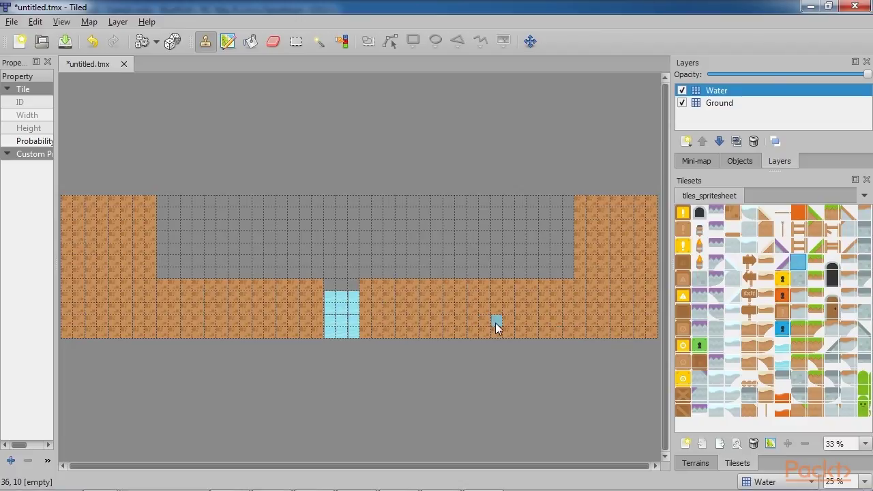
pyautogui.click(782, 339)
pyautogui.moveTo(351, 290)
pyautogui.mouseDown()
pyautogui.moveTo(330, 286)
pyautogui.moveTo(353, 291)
pyautogui.mouseUp()
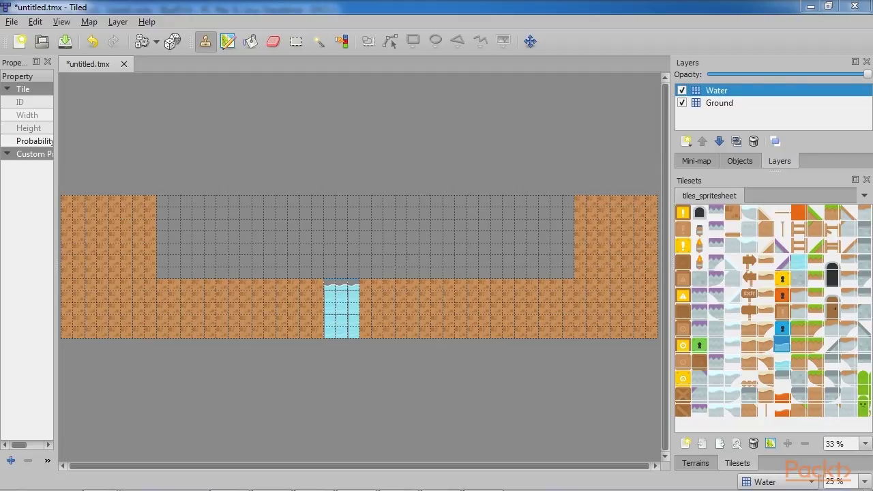
# - Add a custom string property unity:isTrigger with the value false to the Ground layer
pyautogui.click(716, 103)
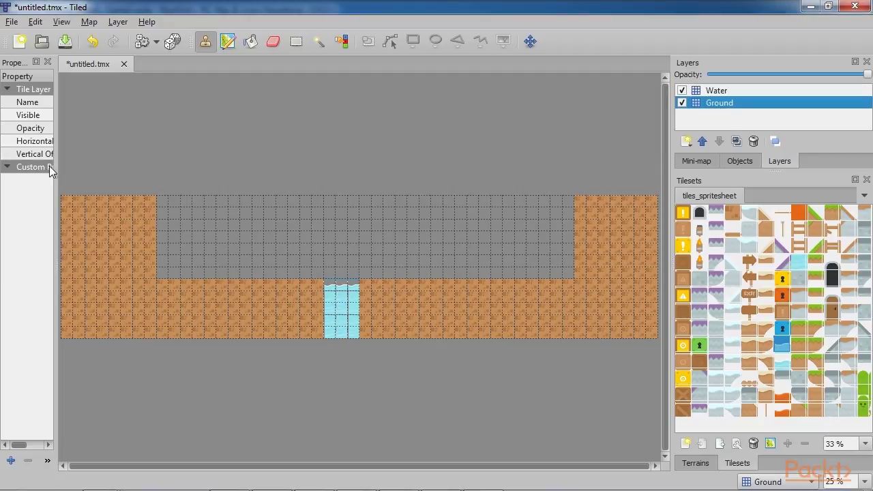
pyautogui.moveTo(55, 168); pyautogui.dragTo(142, 168)
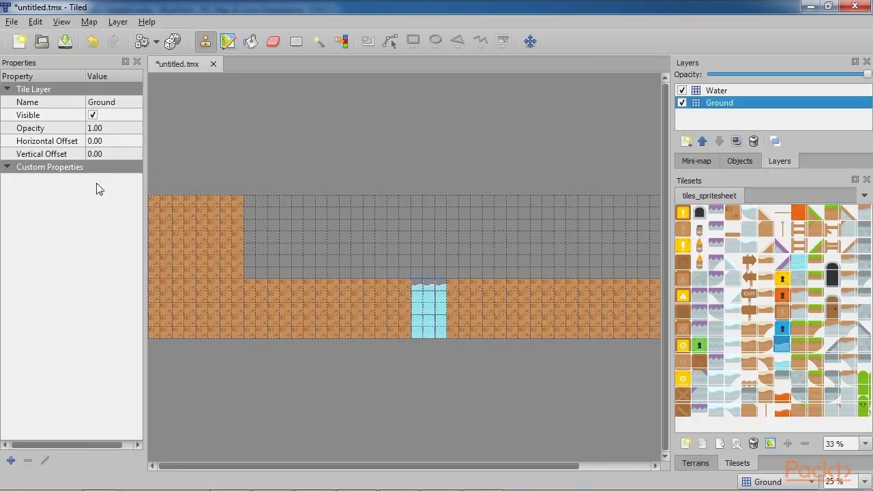
pyautogui.click(8, 169)
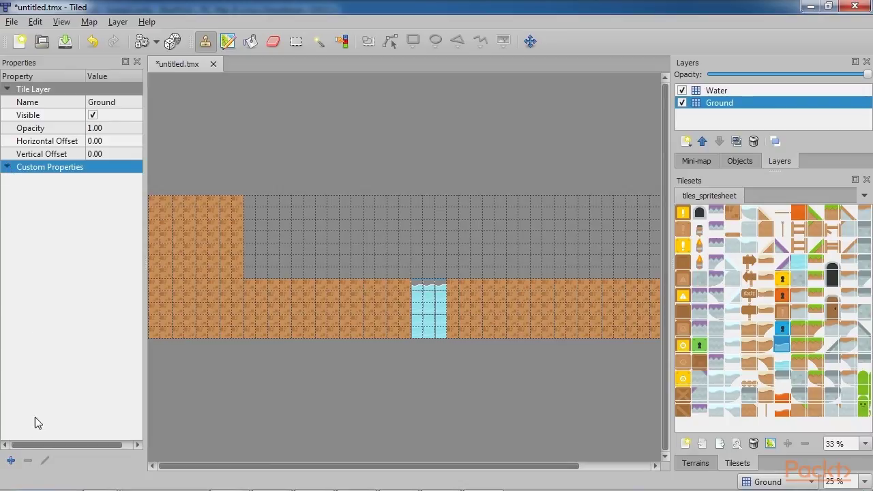
pyautogui.click(11, 460)
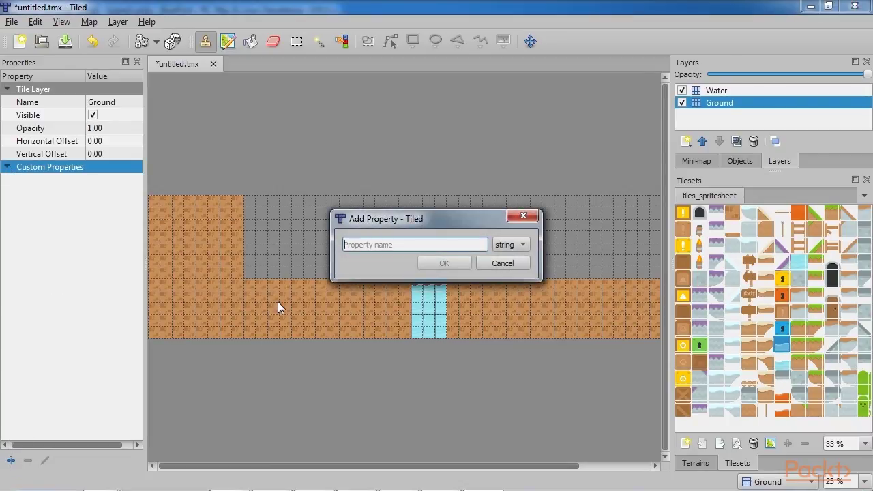
pyautogui.write('unity:is')
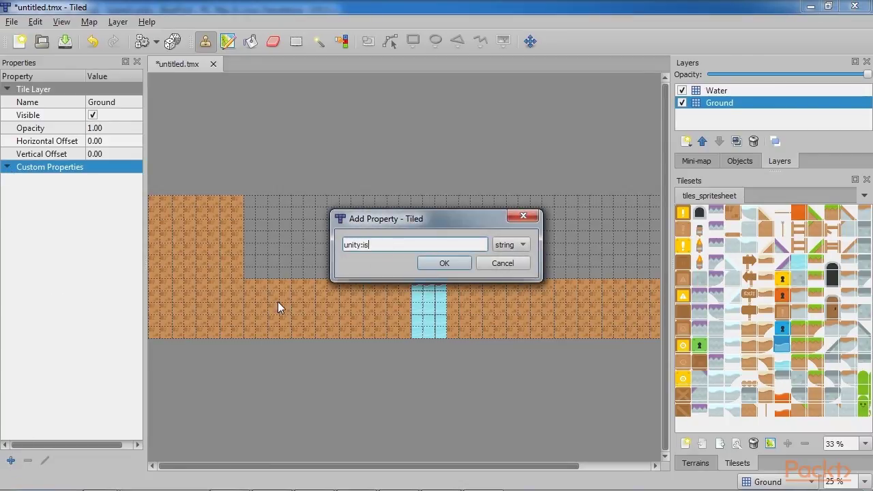
pyautogui.write('Trigger')
pyautogui.press('Return')
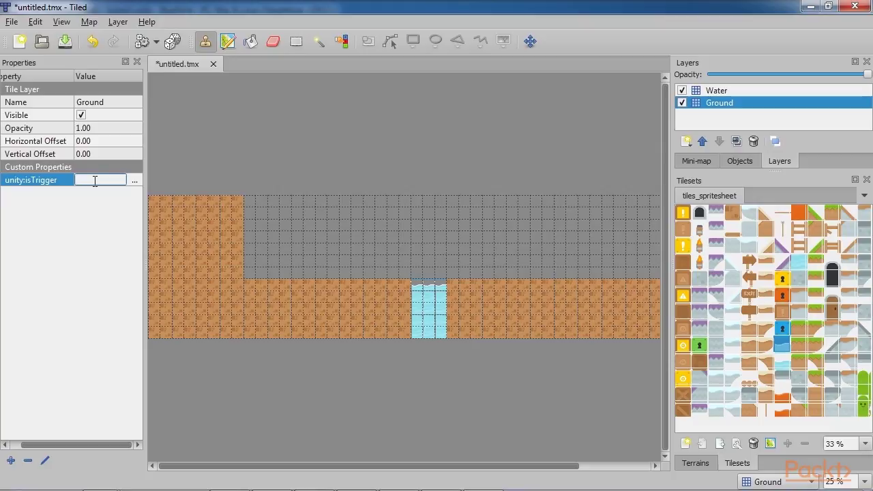
pyautogui.write('false')
pyautogui.press('Return')
# - Add a custom string property unity:layer with the value Default to the Ground layer
pyautogui.click(10, 460)
pyautogui.write('unity:')
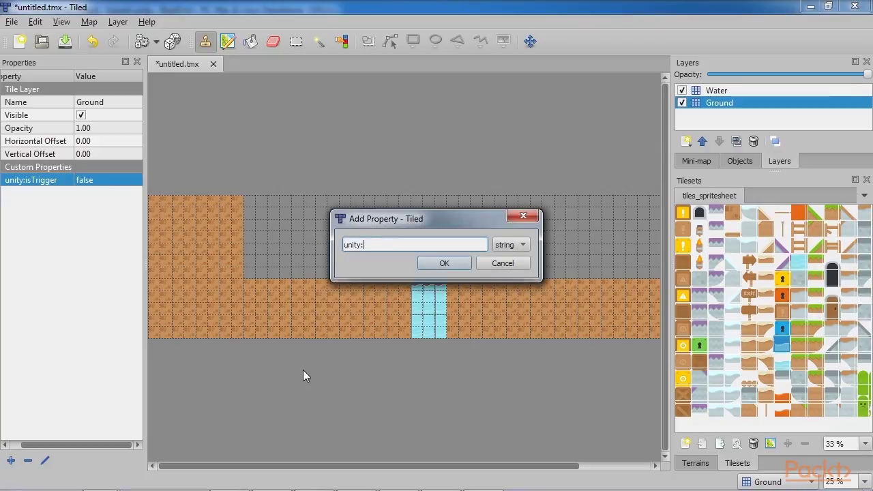
pyautogui.write('isLayer')
pyautogui.press('Left')
pyautogui.press('Left')
pyautogui.press('Left')
pyautogui.press('Left')
pyautogui.press('Left')
pyautogui.press('BackSpace')
pyautogui.press('BackSpace')
pyautogui.press('Delete')
pyautogui.write('l')
pyautogui.press('Return')
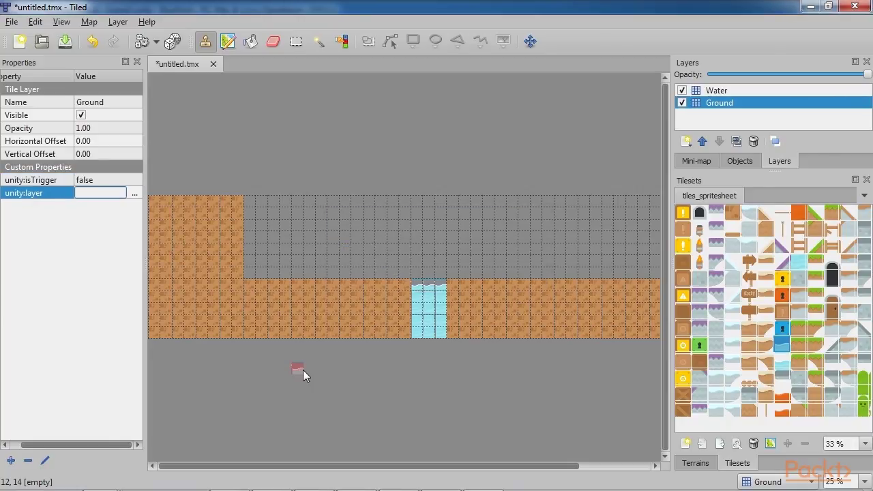
pyautogui.write('Default')
pyautogui.press('Return')
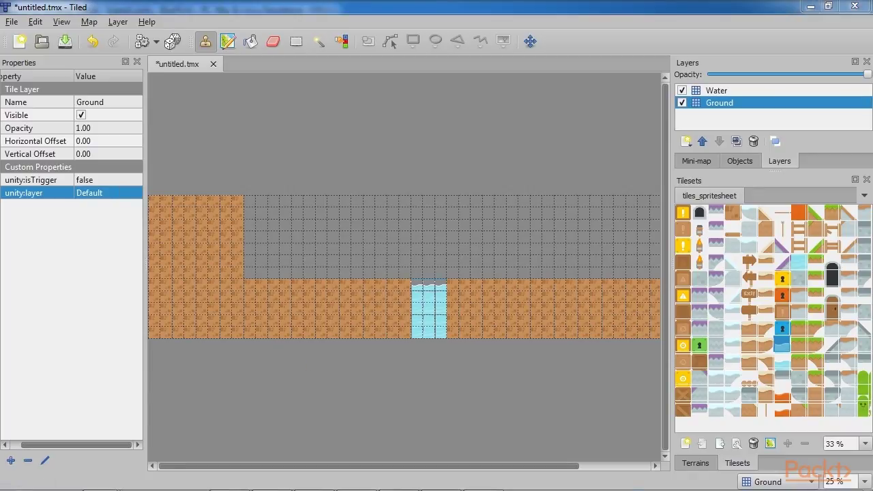
# - Add a custom string property unity:sortingLayerName with the value Foreground to the Ground layer
pyautogui.click(11, 460)
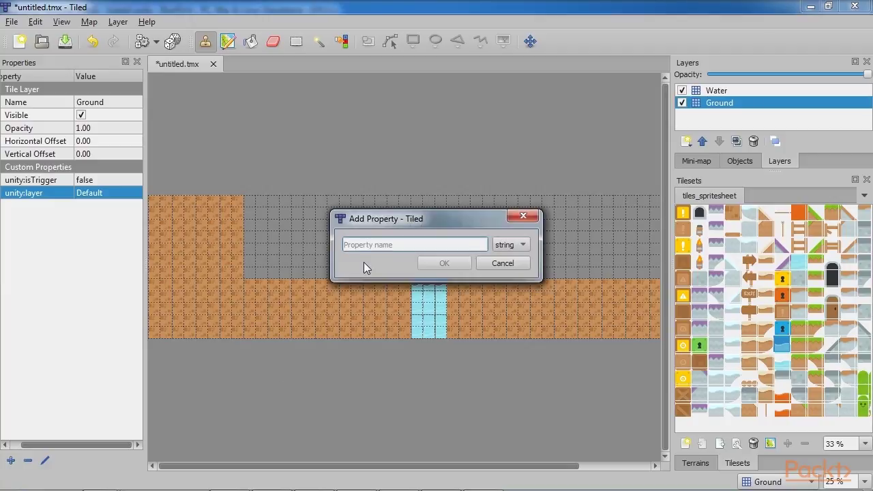
pyautogui.write('unity:so')
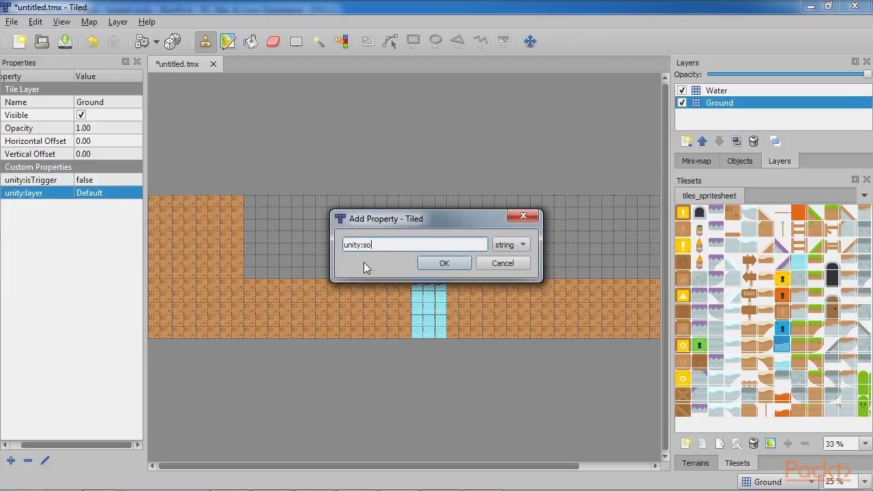
pyautogui.write('rtingLayerName')
pyautogui.press('Return')
pyautogui.write('Foreground')
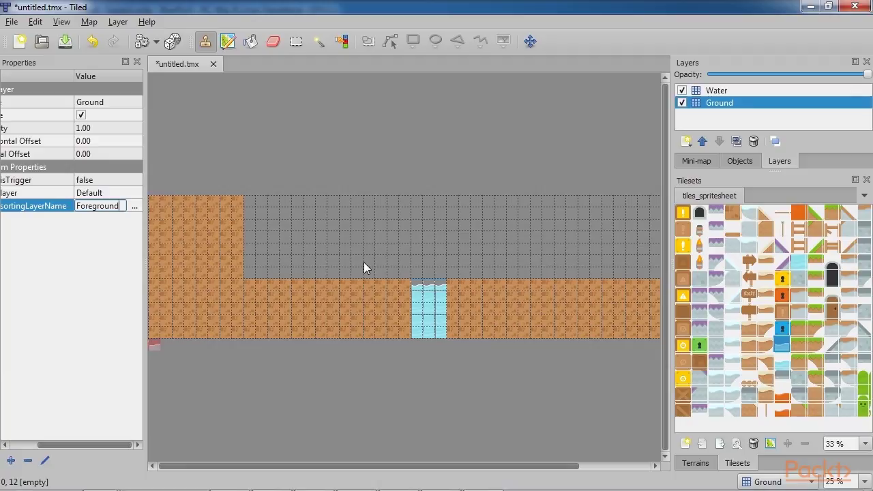
pyautogui.press('Return')
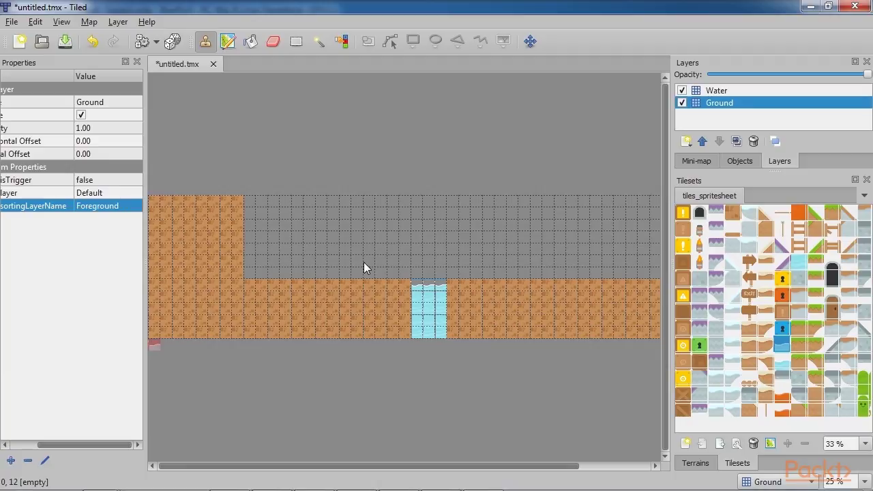
# - Add a custom string property sortingOrder with the value 0 to the Ground layer
pyautogui.click(11, 461)
pyautogui.write('sortingOrder')
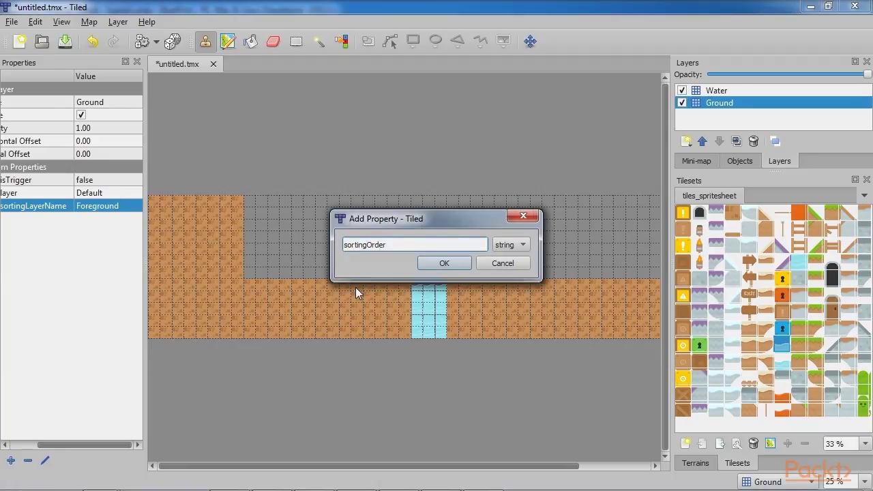
pyautogui.press('Return')
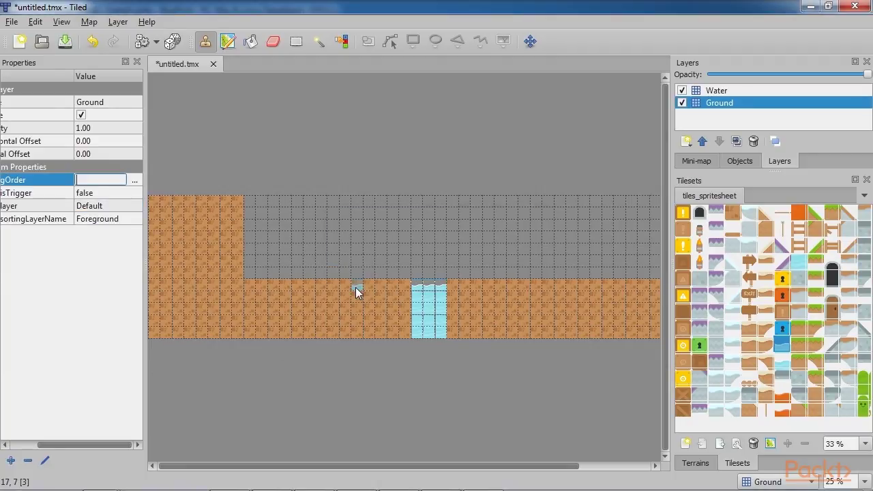
pyautogui.write('0')
pyautogui.press('Return')
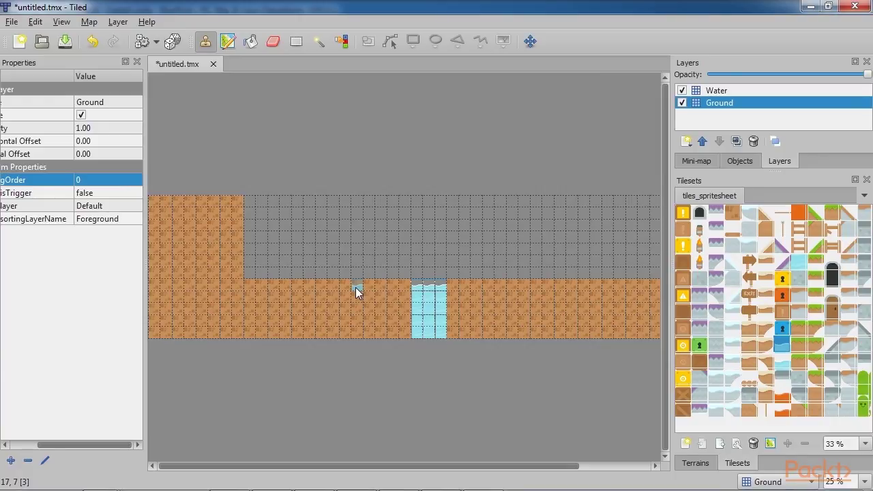
# - Rename the Ground layer's sortingOrder property as unity:sortingOrder
pyautogui.moveTo(146, 287); pyautogui.dragTo(195, 287)
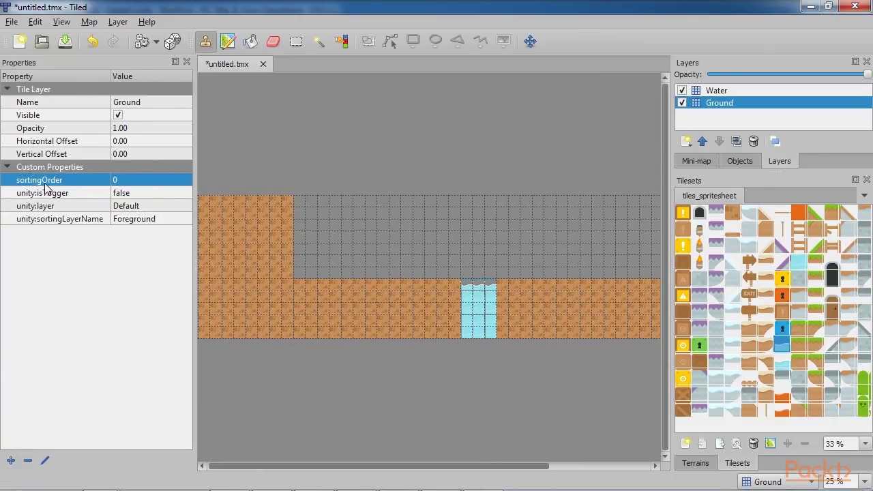
pyautogui.rightClick(45, 182)
pyautogui.click(72, 204)
pyautogui.click(400, 251)
pyautogui.write('unity:sortingOrder')
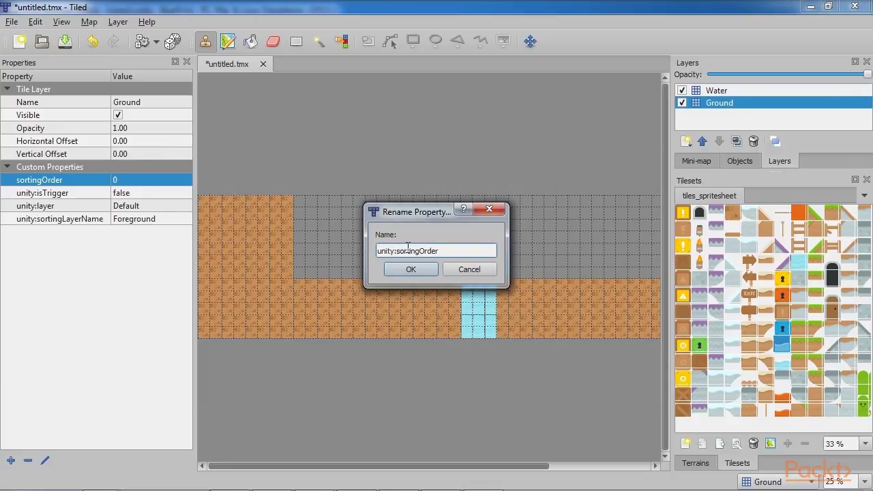
pyautogui.press('Return')
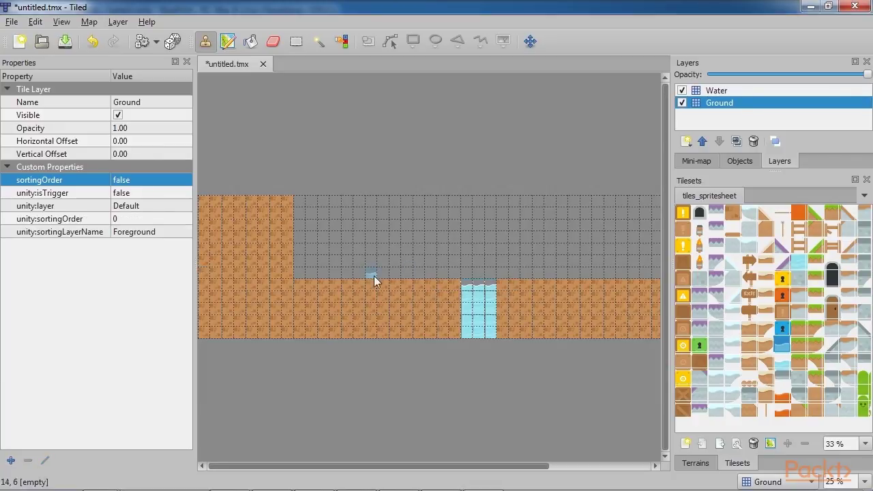
# - Add a custom string property unity:tag with the value Untagged to the Ground layer
pyautogui.click(11, 461)
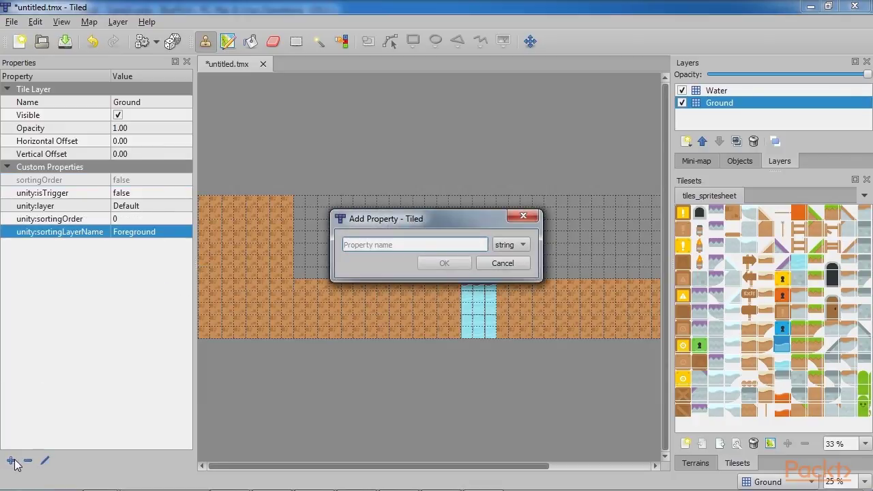
pyautogui.write('unity:tag')
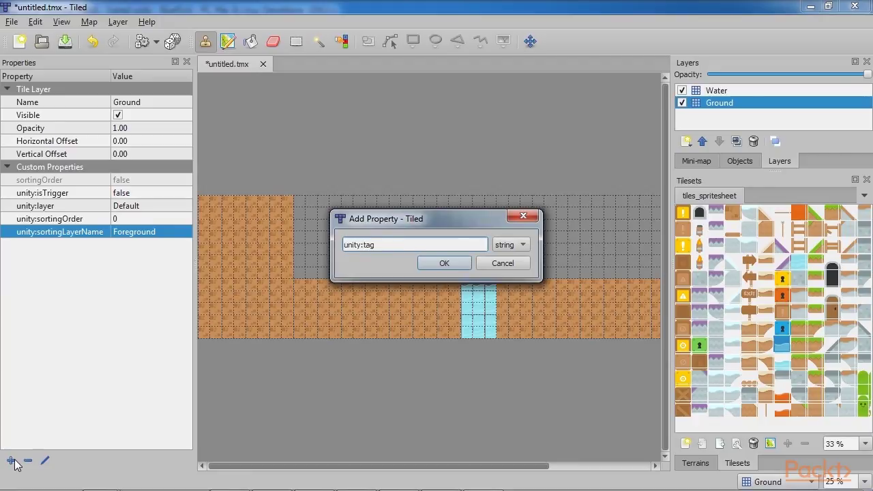
pyautogui.press('Return')
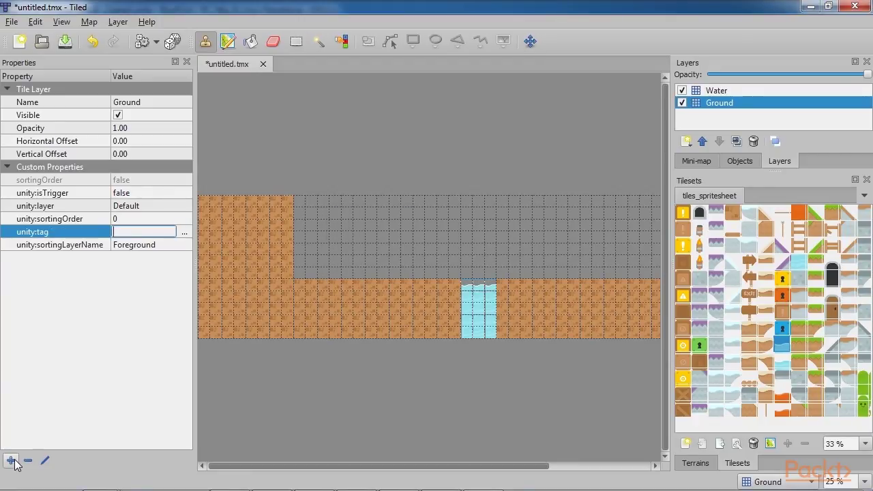
pyautogui.write('Untagged')
pyautogui.press('Return')
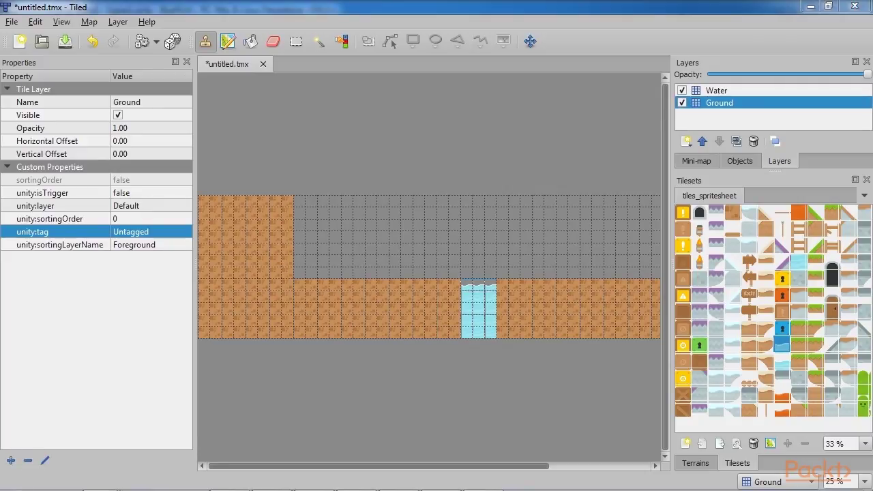
# - Add a custom string property unity:isTriger with the value true to the Water layer
pyautogui.click(712, 92)
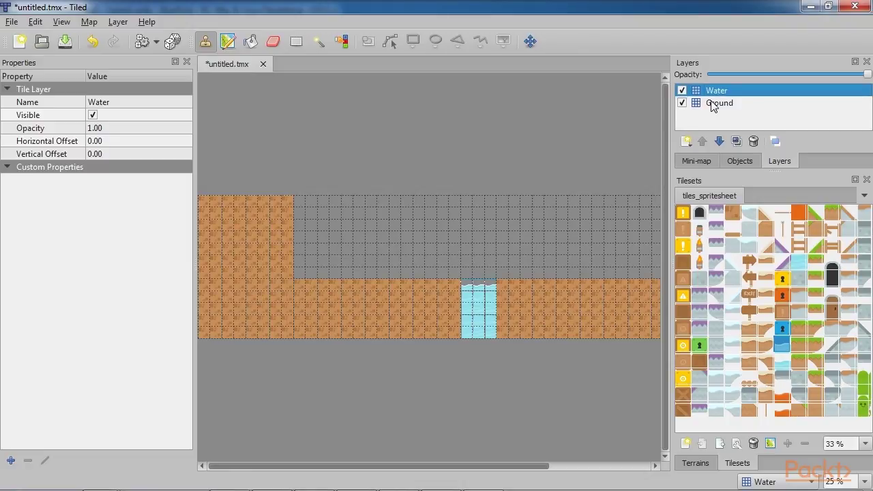
pyautogui.click(11, 461)
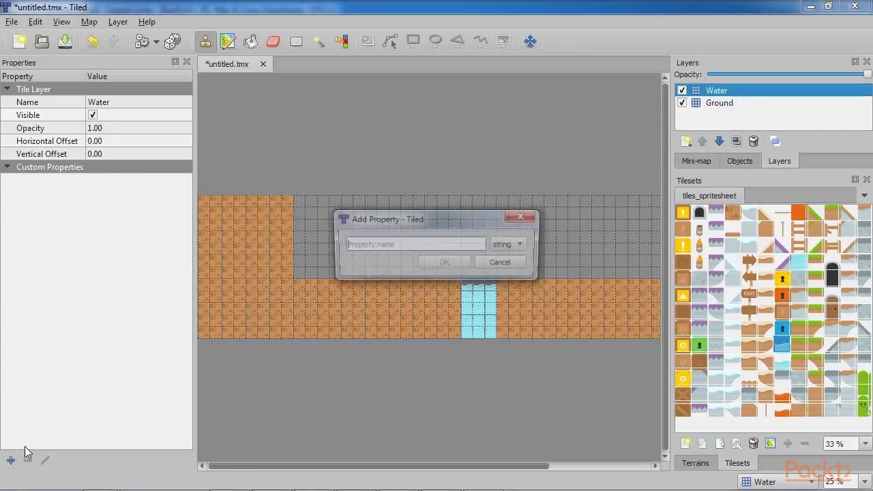
pyautogui.click(489, 263)
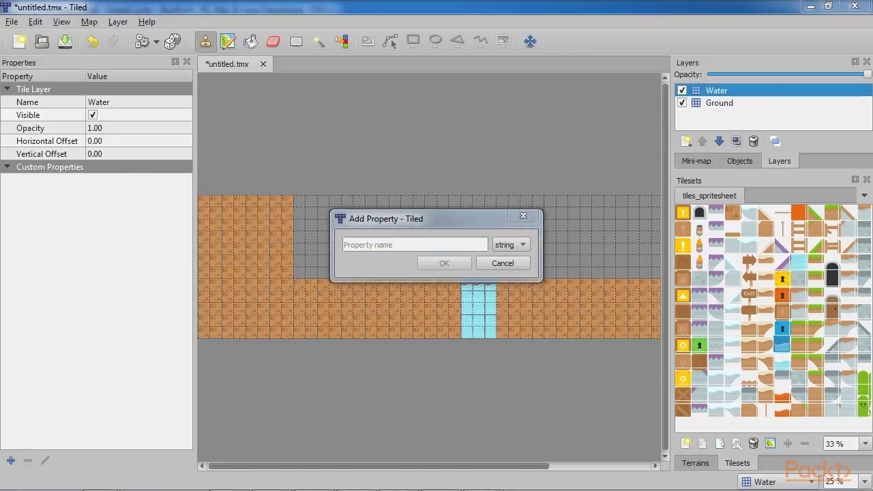
pyautogui.click(432, 247)
pyautogui.write('unit')
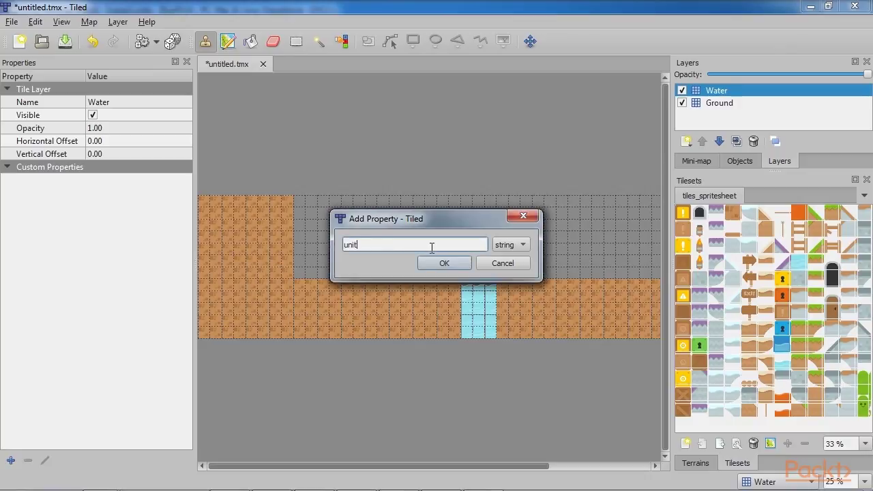
pyautogui.write('y:isTriger')
pyautogui.press('Return')
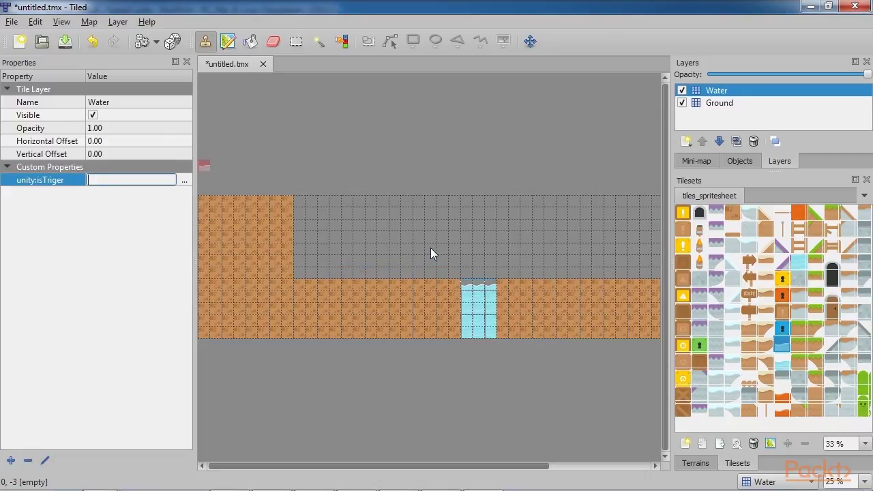
pyautogui.write('true')
pyautogui.press('Return')
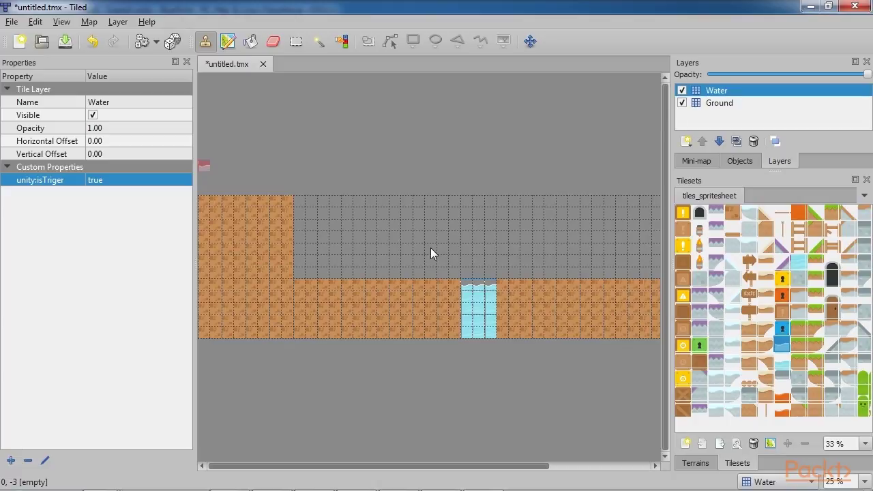
# - Add a custom string property unity:layer with the value Default to the Water layer
pyautogui.click(11, 461)
pyautogui.write('unity:')
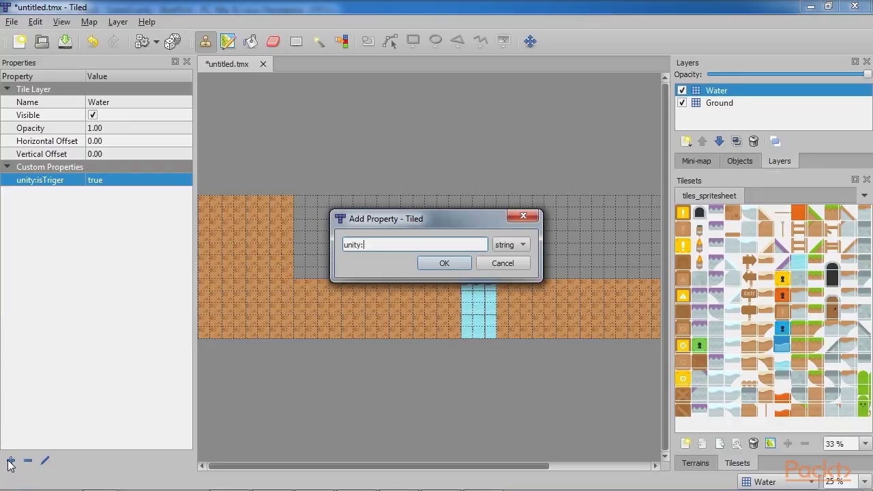
pyautogui.write('layer')
pyautogui.press('Return')
pyautogui.write('Default')
pyautogui.press('Return')
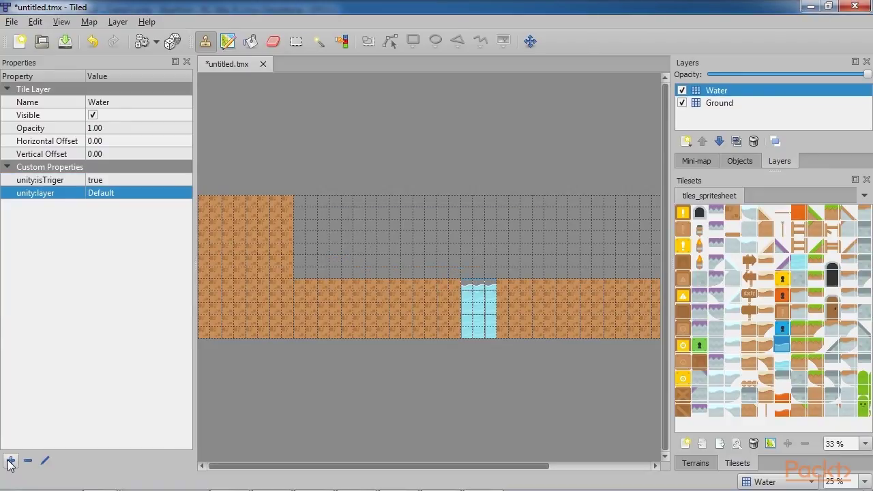
# - Add a custom string property unity:sortingLayerName with the value Foreground to the Water layer
pyautogui.click(11, 461)
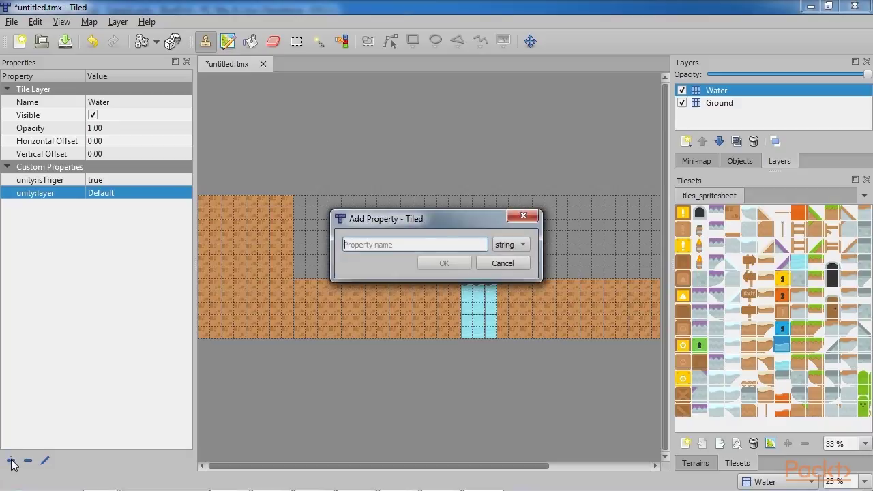
pyautogui.write('unity:')
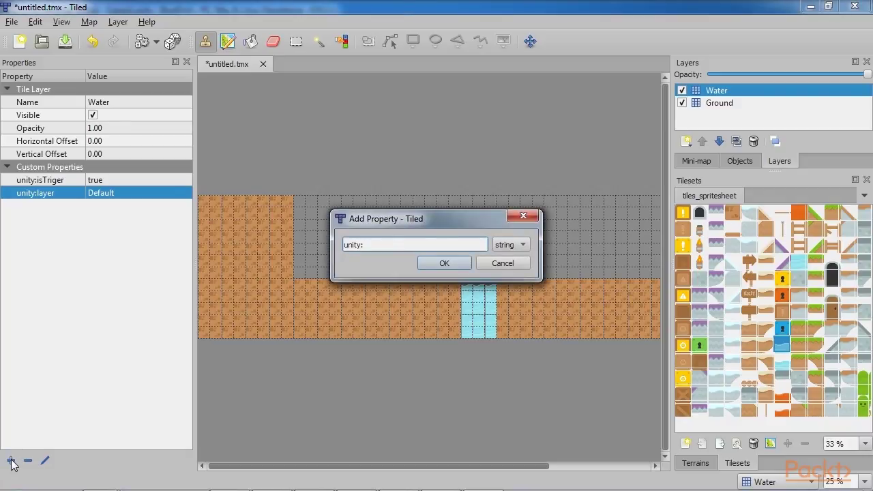
pyautogui.write('sortingLayerName')
pyautogui.press('Return')
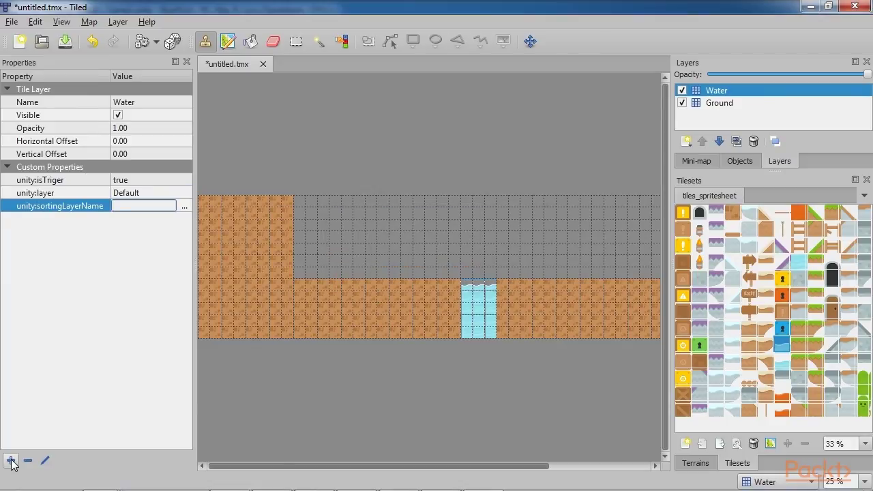
pyautogui.write('Foreground')
pyautogui.press('Return')
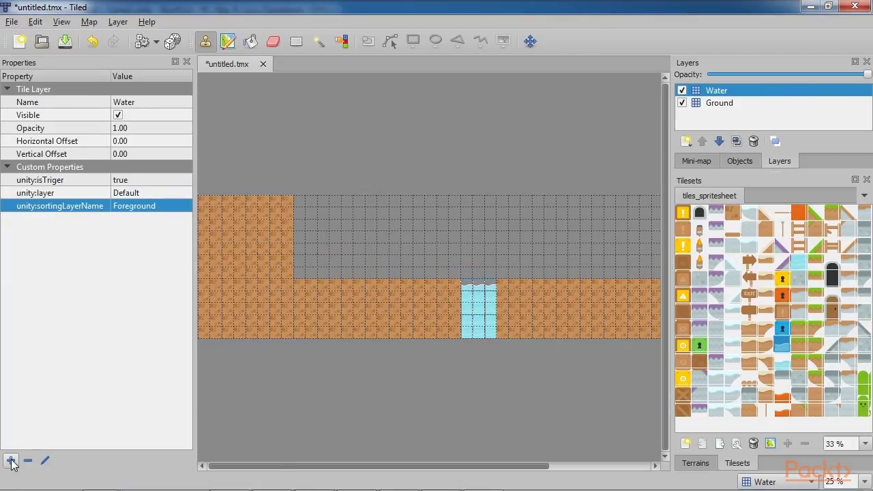
# - Add a custom string property unity:sortingOrder with the value 0 to the Water layer
pyautogui.click(11, 461)
pyautogui.write('unity')
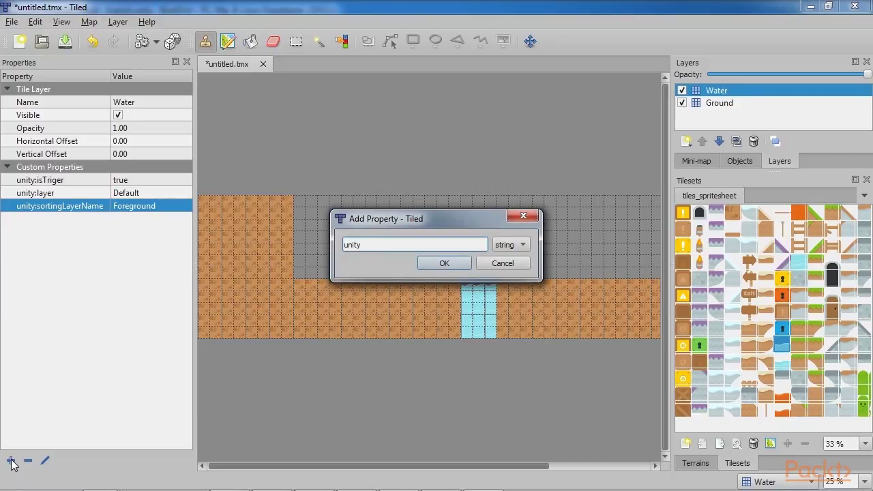
pyautogui.write(':sortingOrder')
pyautogui.click(507, 246)
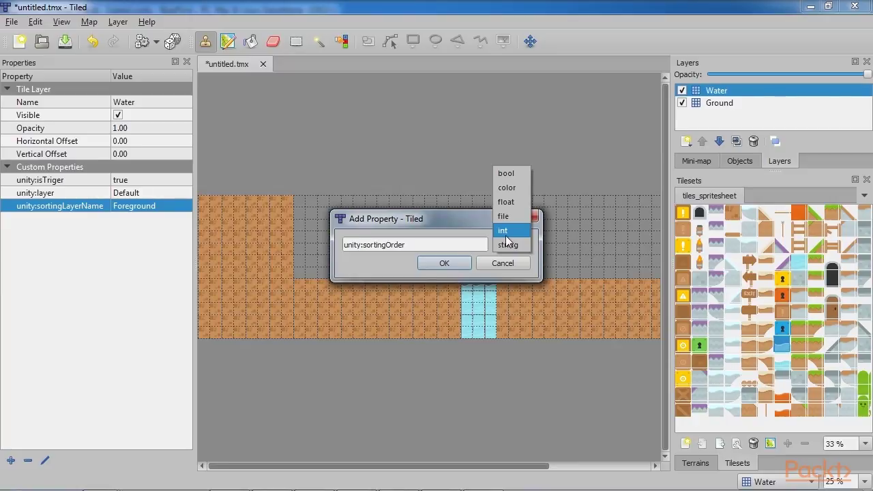
pyautogui.click(507, 246)
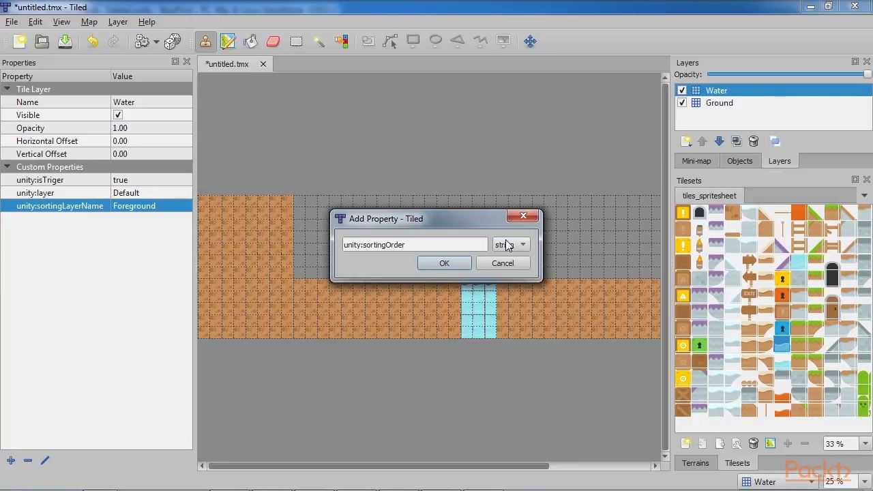
pyautogui.click(451, 262)
pyautogui.press('Return')
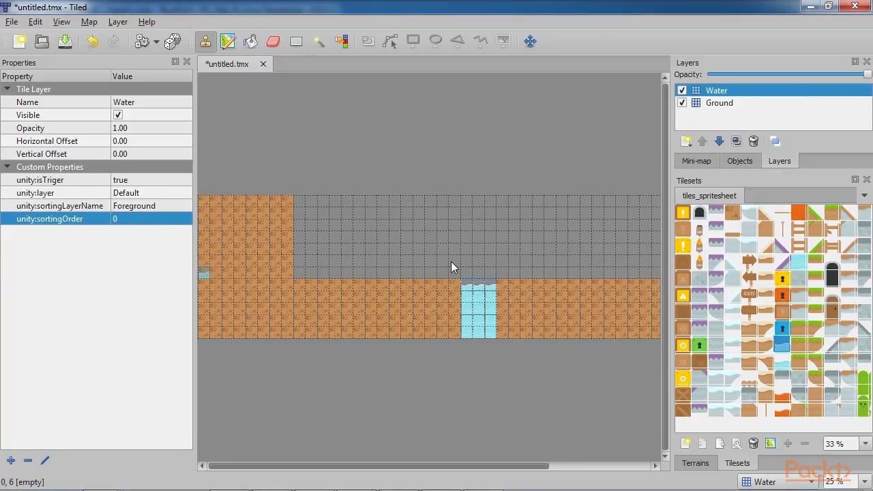
# - Add a custom string property unity:tag with the value Untagged to the Water layer
pyautogui.click(11, 460)
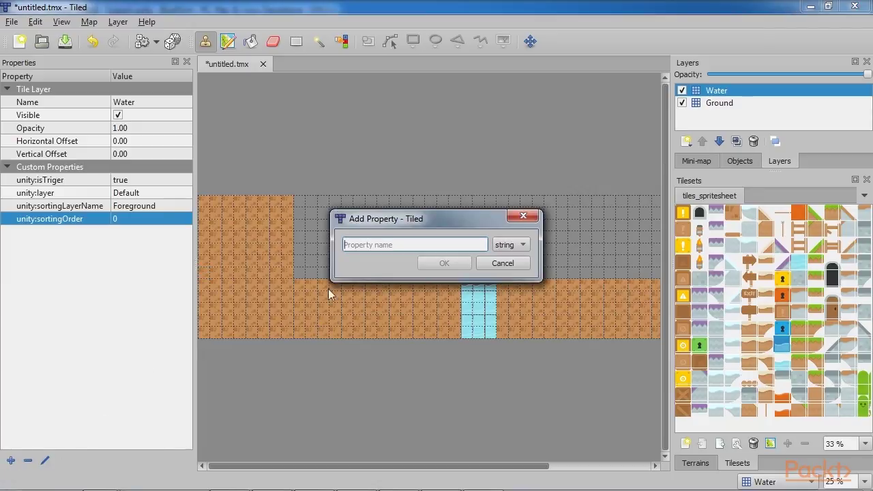
pyautogui.write('unity:tag')
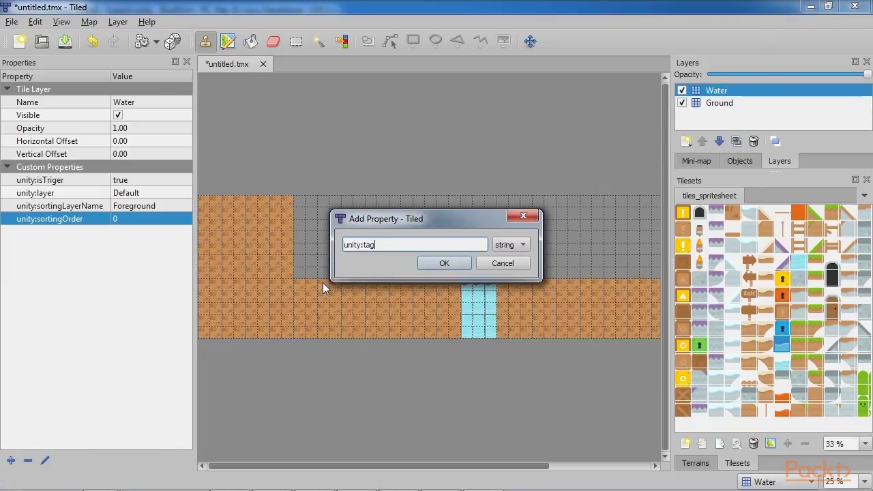
pyautogui.press('Return')
pyautogui.write('un')
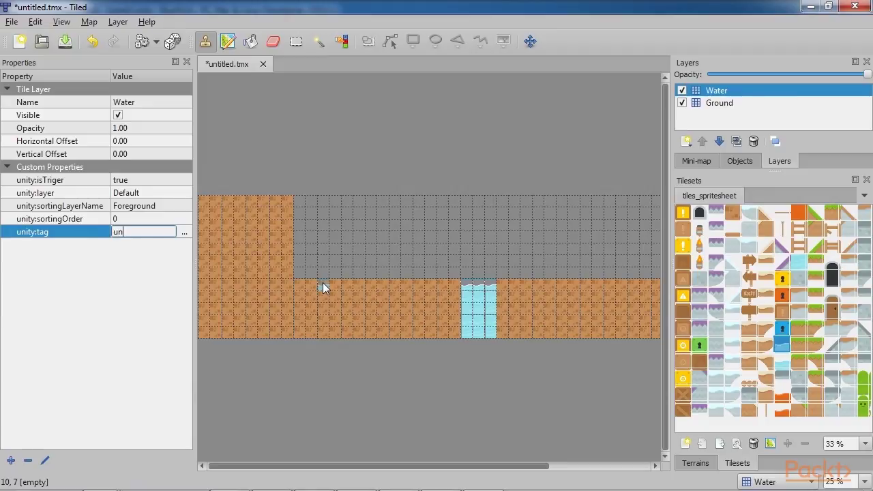
pyautogui.press('BackSpace')
pyautogui.press('BackSpace')
pyautogui.write('Untagged')
pyautogui.press('Return')
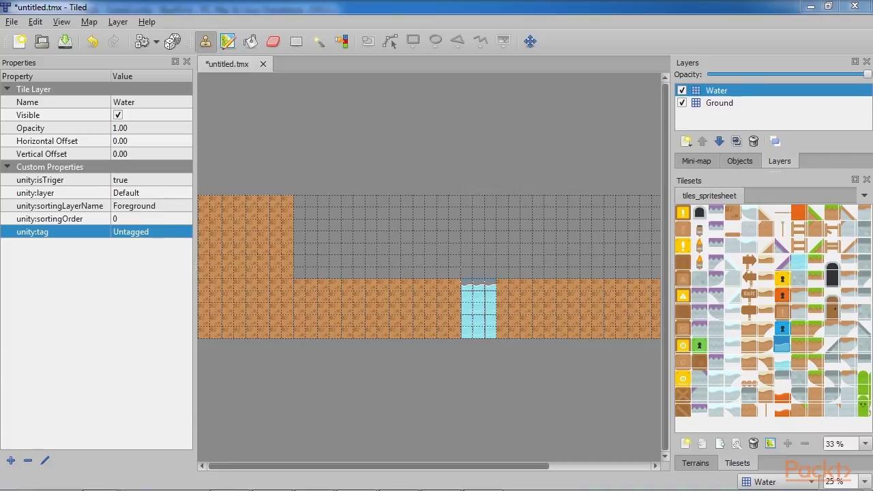
# - Select the brown ground tile in tiles_spritesheet and open it in the Tile Collision Editor
pyautogui.click(731, 214)
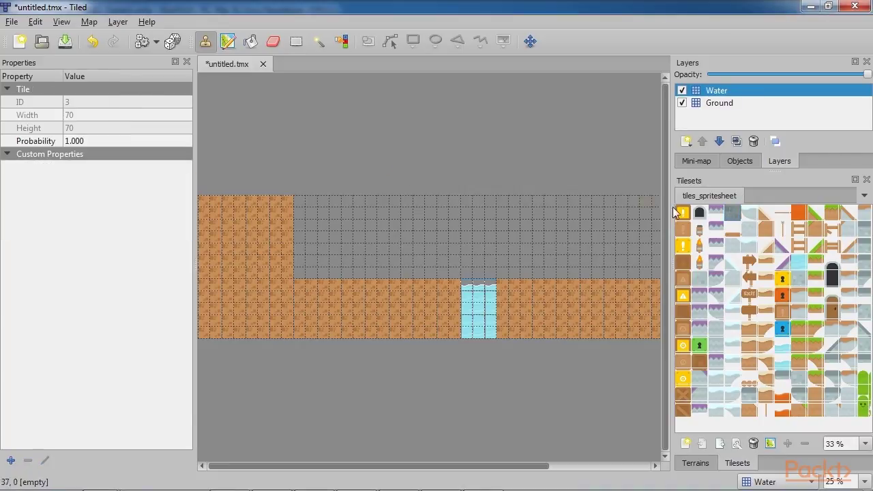
pyautogui.click(61, 22)
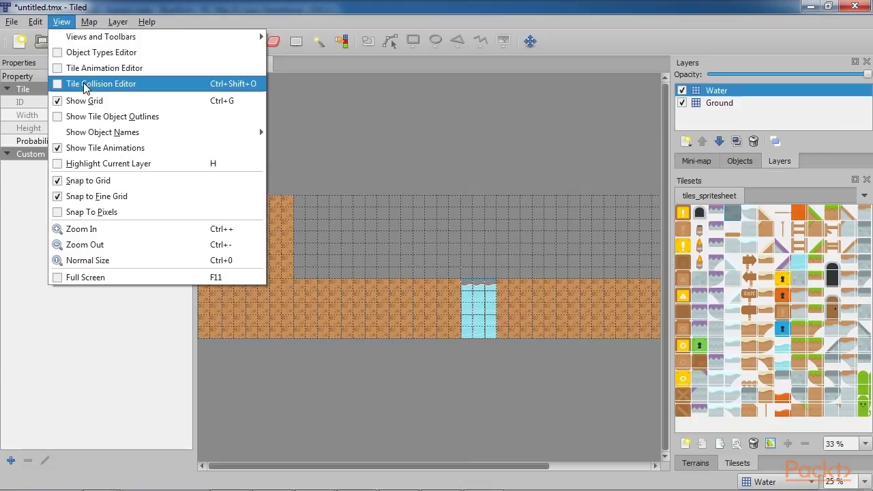
pyautogui.click(63, 85)
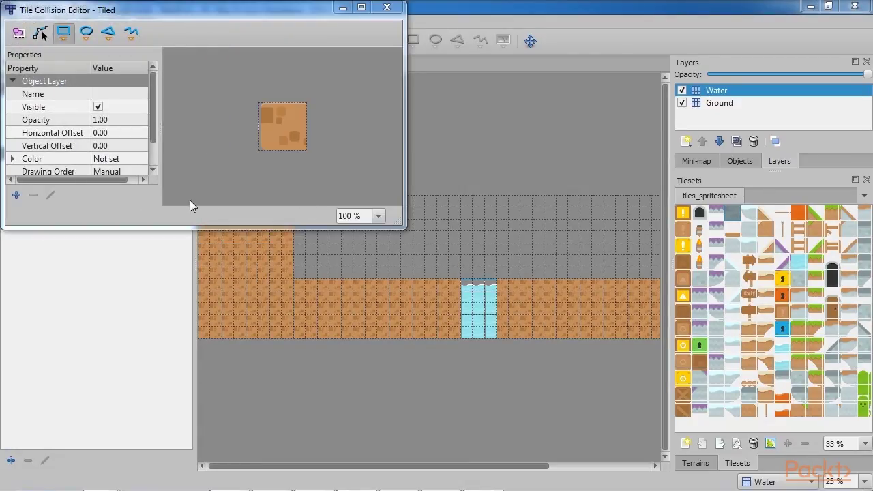
pyautogui.scroll(-1, 111, 153)
pyautogui.scroll(1, 112, 152)
pyautogui.moveTo(295, 127); pyautogui.dragTo(300, 129)
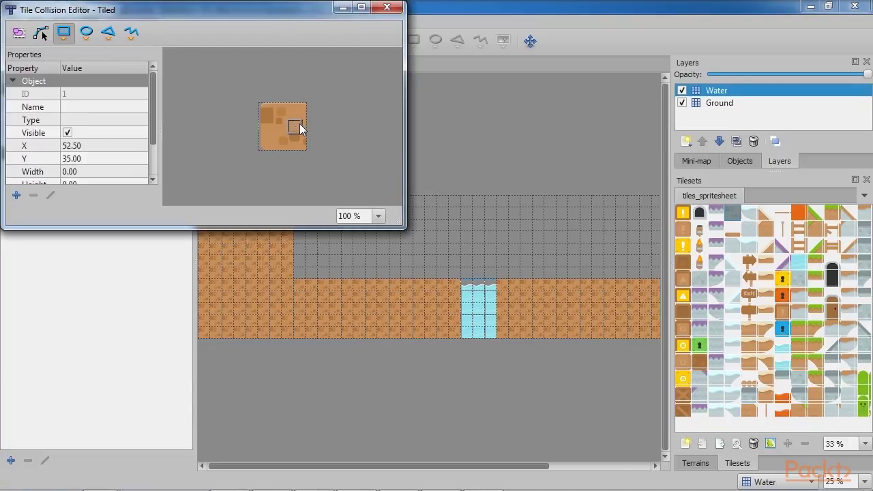
pyautogui.moveTo(259, 106); pyautogui.dragTo(273, 118)
pyautogui.press('Delete')
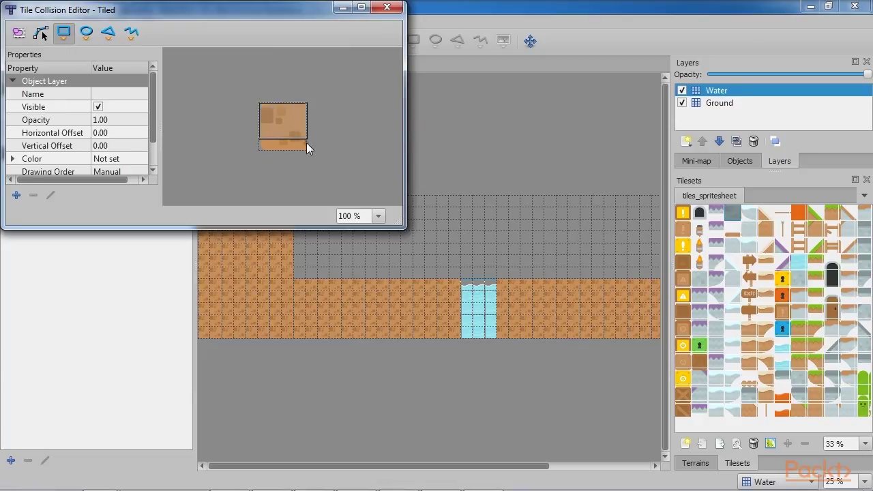
# - Draw a 70 by 70 rectangular collision shape covering the whole ground tile and close the Tile Collision Editor
pyautogui.moveTo(306, 143); pyautogui.dragTo(308, 148)
pyautogui.click(424, 150)
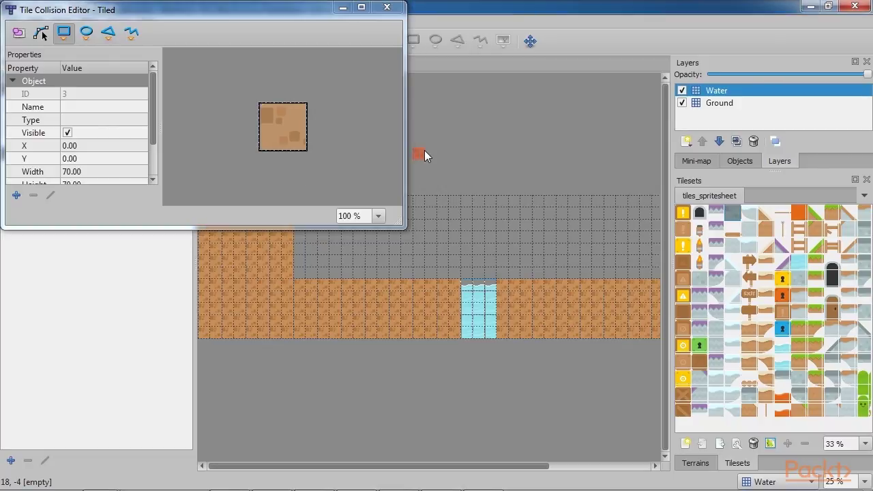
pyautogui.click(387, 7)
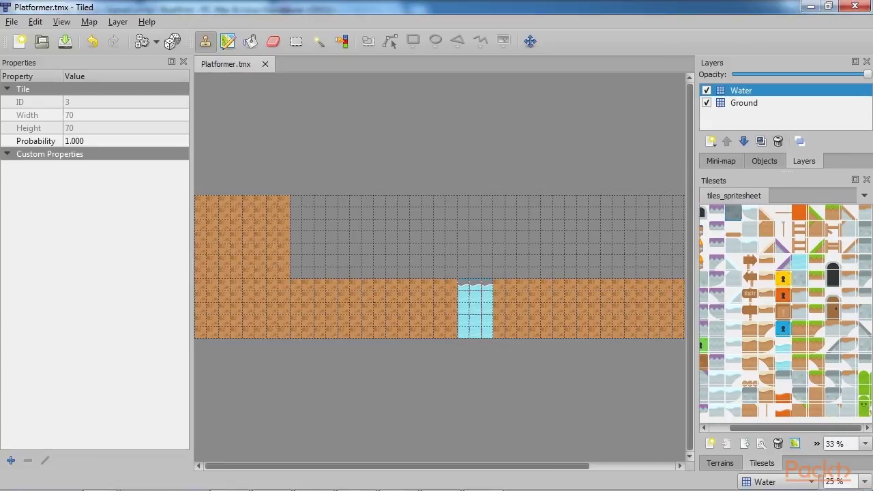
pyautogui.click(11, 21)
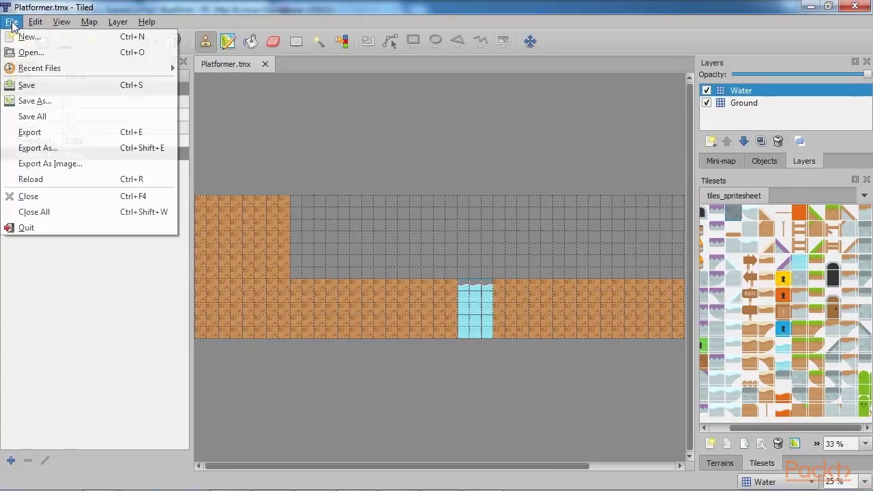
pyautogui.click(35, 101)
pyautogui.click(141, 271)
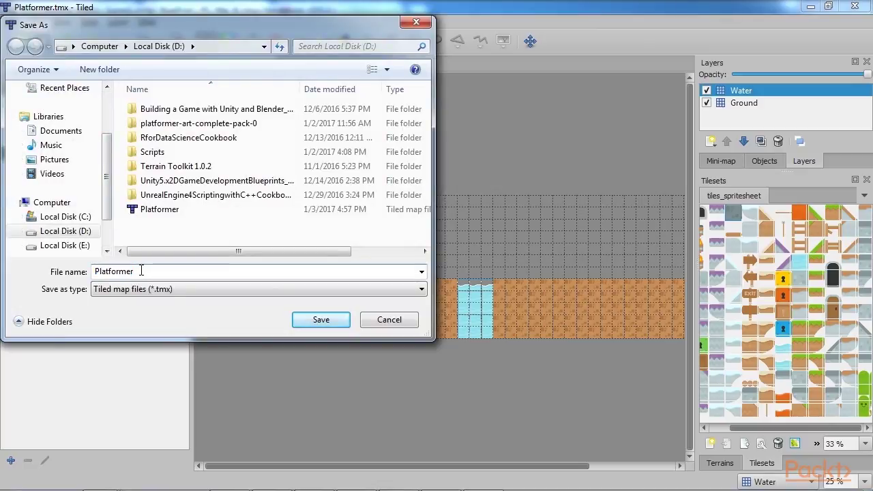
pyautogui.click(323, 321)
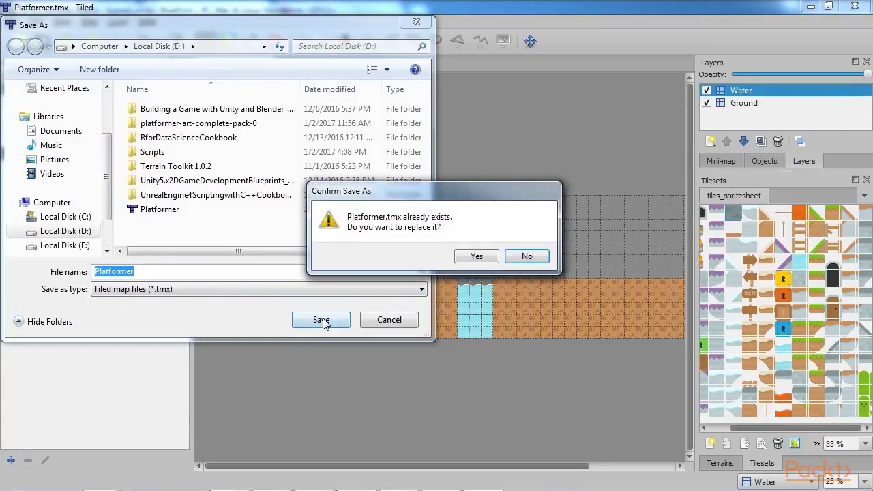
pyautogui.click(527, 256)
pyautogui.click(416, 22)
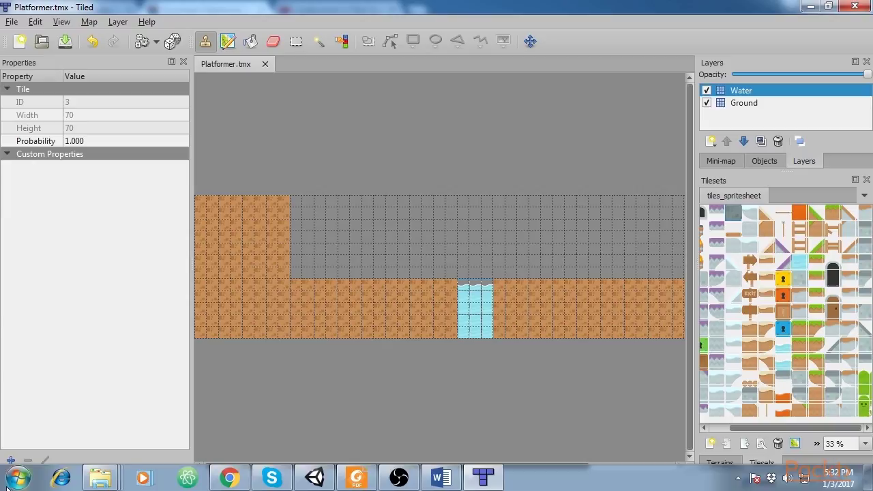
# - Switch to the Tiled2Unity-1.0.9.4-win64 folder in Windows Explorer, run the Tiled2Unity application and maximize its window
pyautogui.click(19, 477)
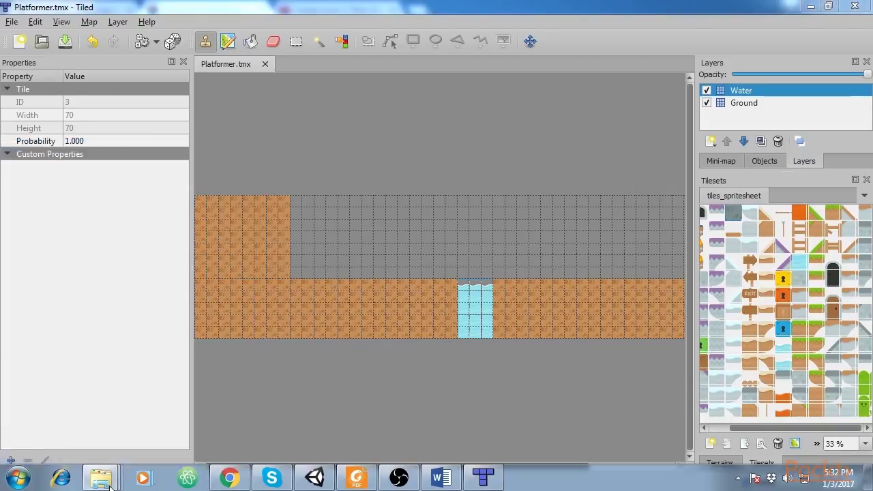
pyautogui.click(100, 477)
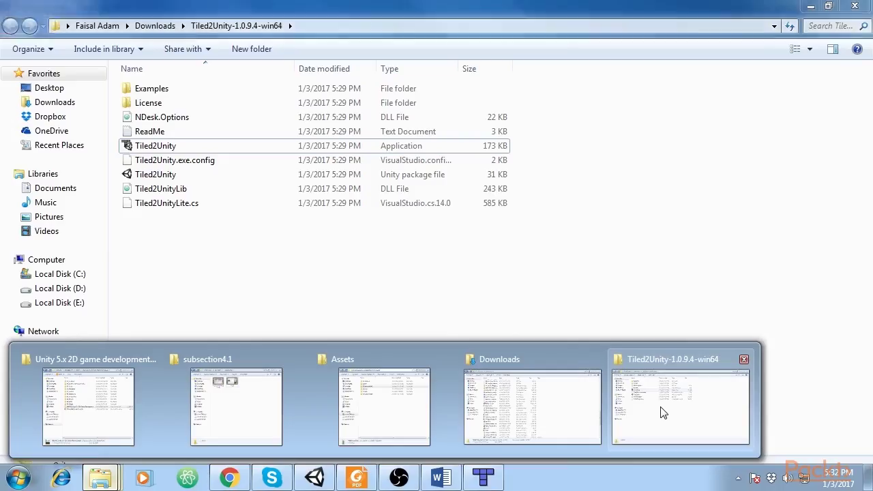
pyautogui.click(659, 413)
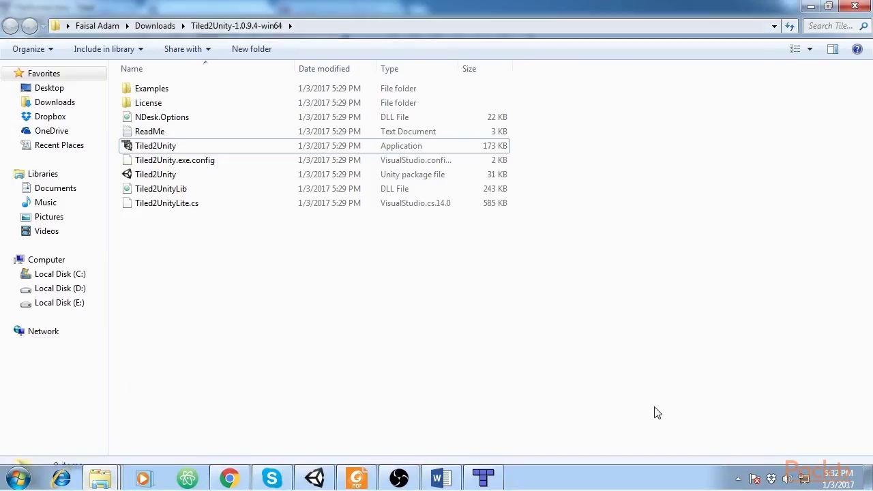
pyautogui.doubleClick(156, 146)
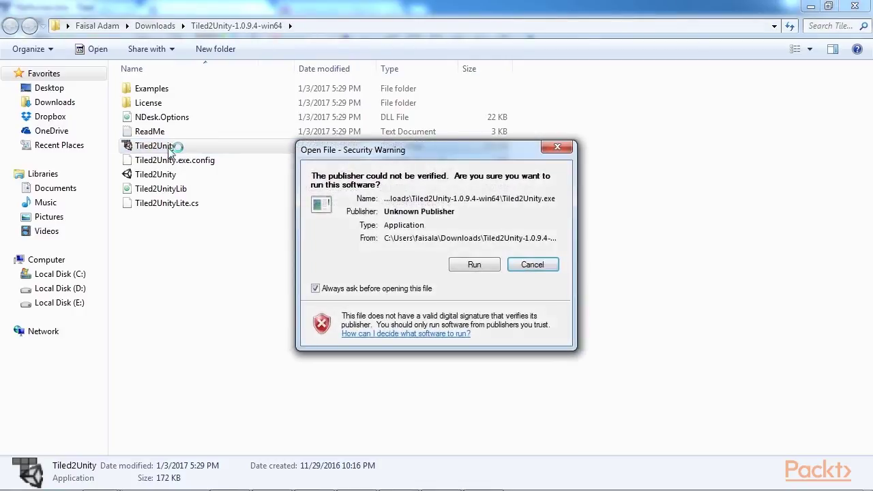
pyautogui.click(476, 265)
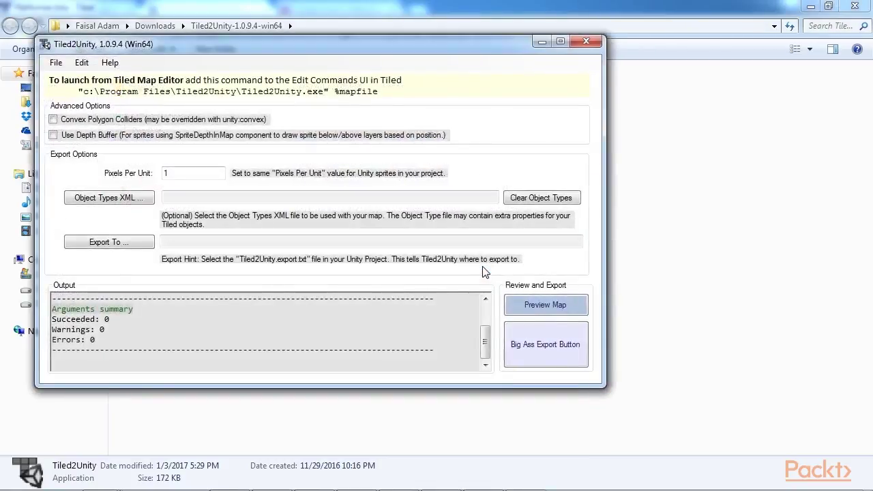
pyautogui.click(559, 42)
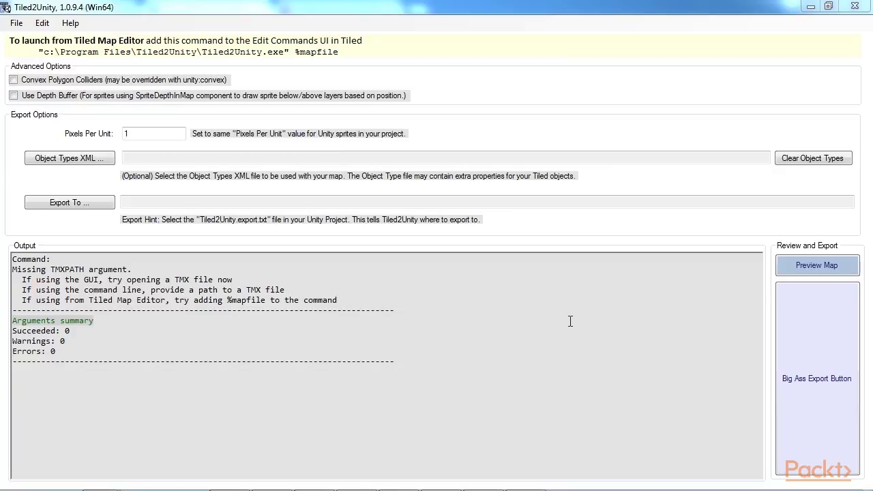
# - Load Platformer.tmx from Local Disk (D:) into Tiled2Unity and dismiss the Unity package import window
pyautogui.click(16, 23)
pyautogui.click(39, 39)
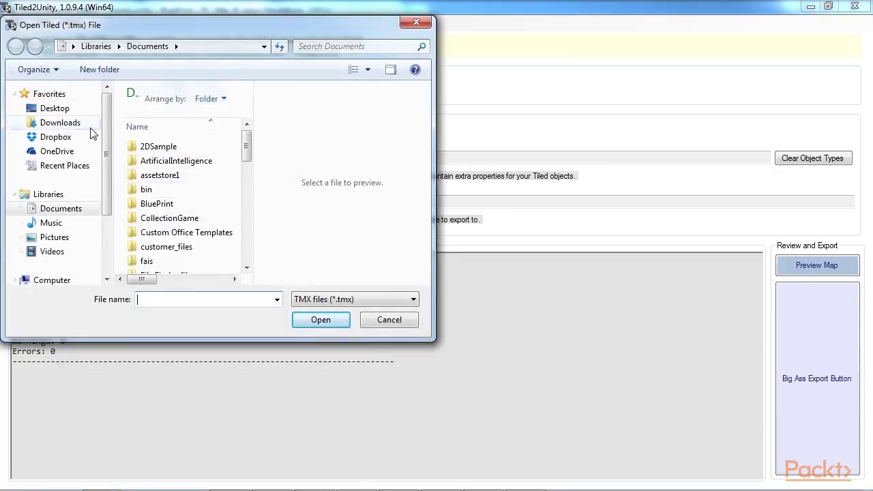
pyautogui.click(41, 280)
pyautogui.click(68, 197)
pyautogui.click(171, 281)
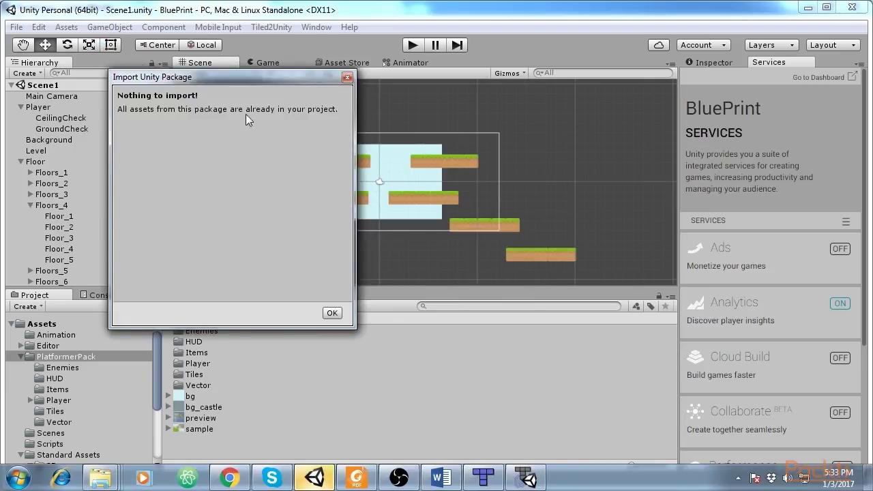
pyautogui.click(332, 314)
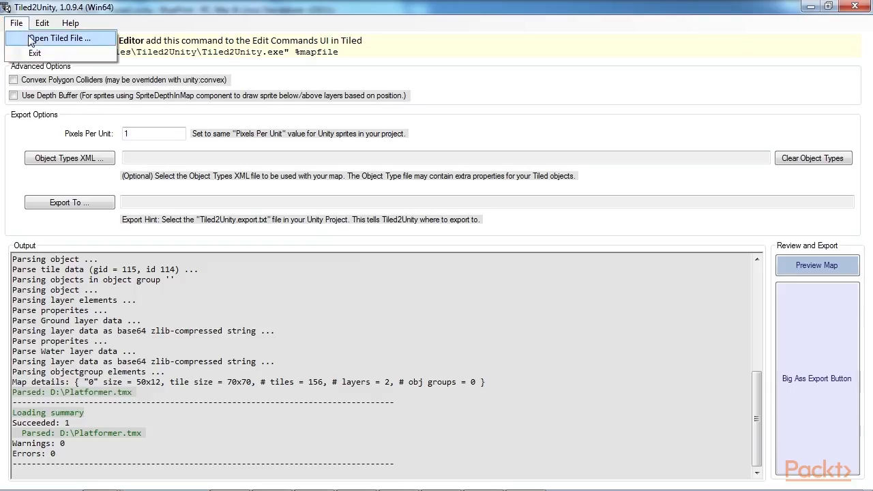
# - Reopen the Platformer map from Local Disk (D:) and choose the Tiled2Unity.export file in BluePrint's Assets\Tiled2Unity folder as the export target
pyautogui.click(60, 38)
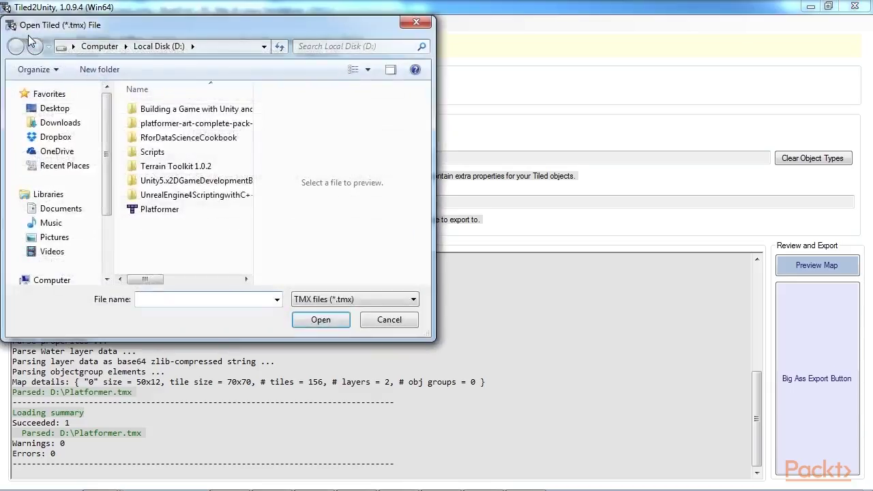
pyautogui.click(161, 211)
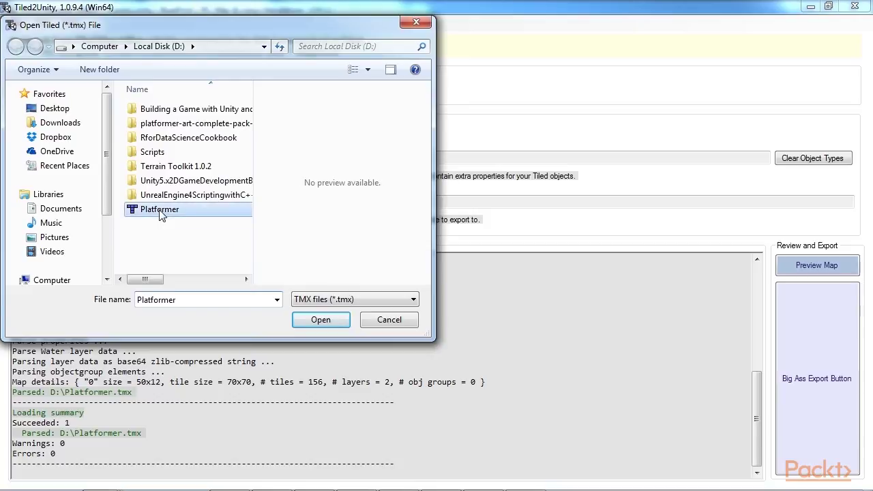
pyautogui.click(319, 323)
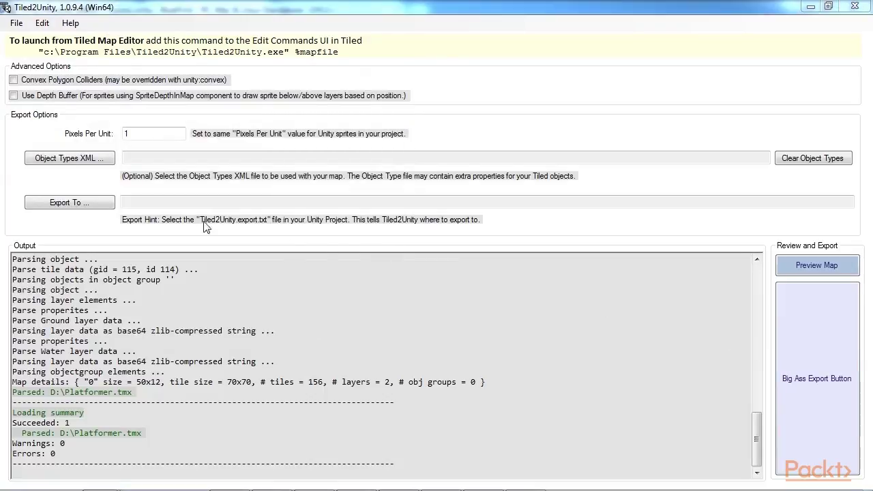
pyautogui.click(95, 203)
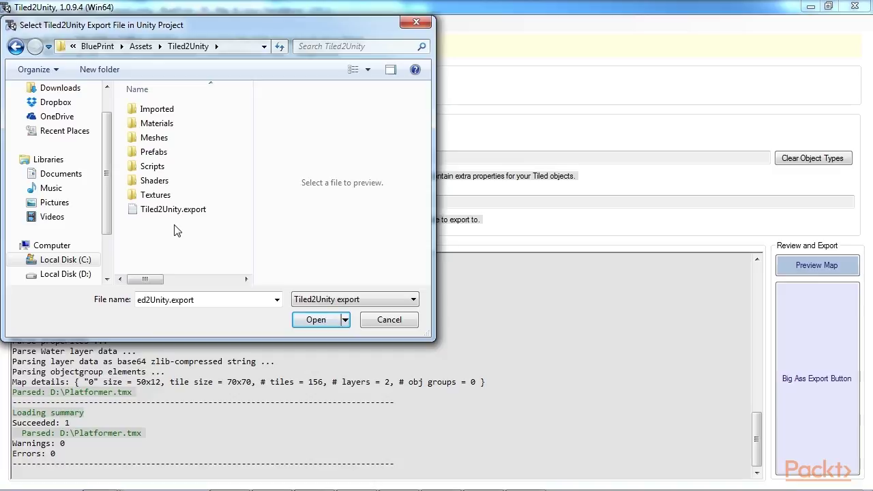
pyautogui.click(316, 320)
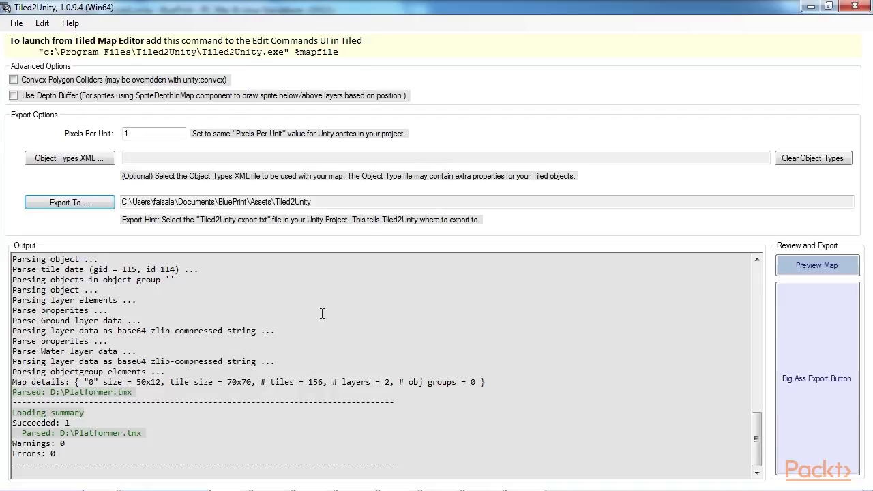
# - Set Pixels Per Unit to 0.018 and export the Platformer map to the Unity project
pyautogui.click(126, 134)
pyautogui.write('0.018')
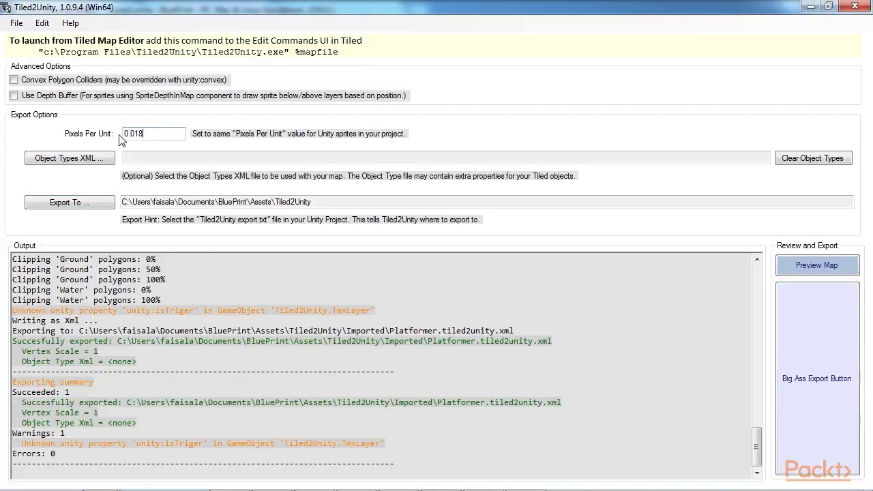
pyautogui.click(819, 397)
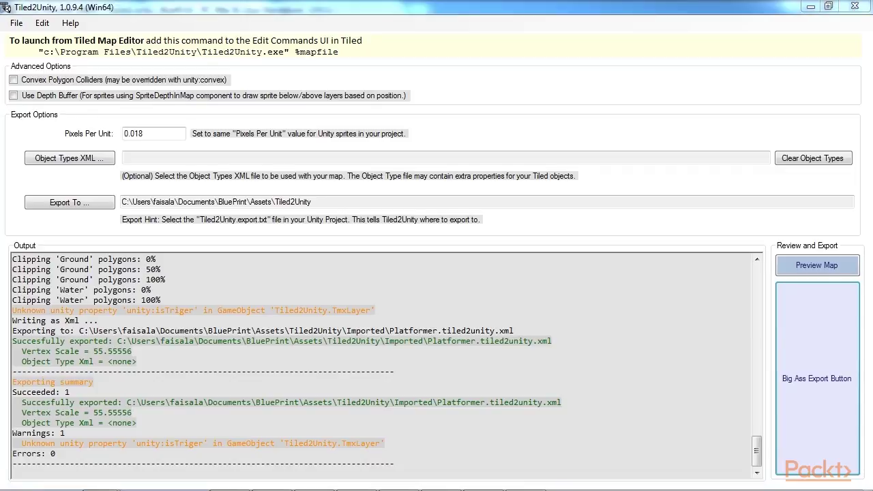
# - Close the Tiled2Unity and Tiled windows and return to the BluePrint project in Unity
pyautogui.click(855, 6)
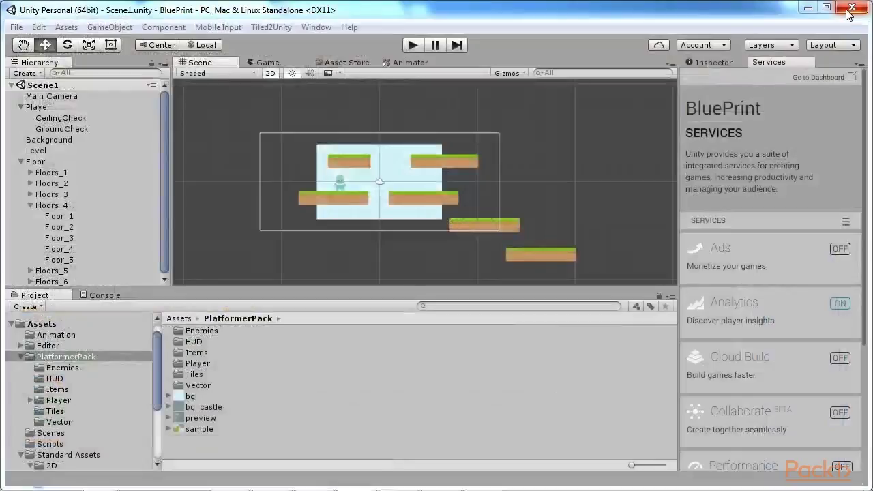
pyautogui.rightClick(483, 477)
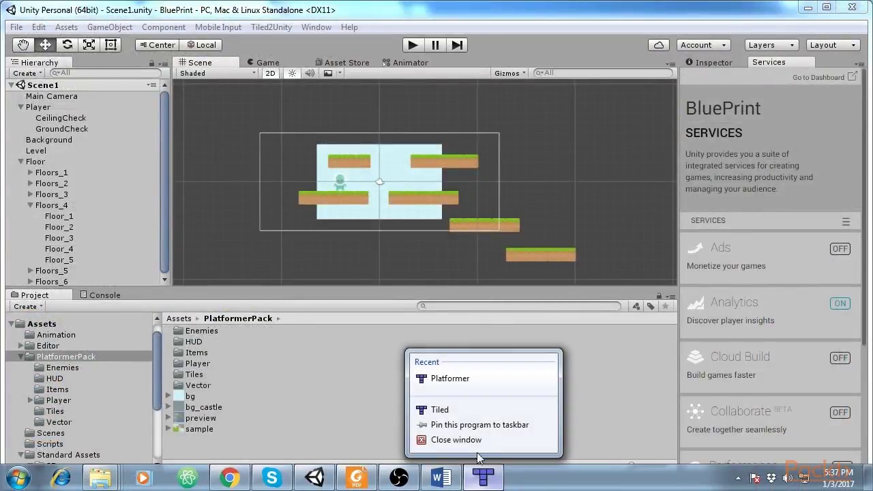
pyautogui.click(477, 442)
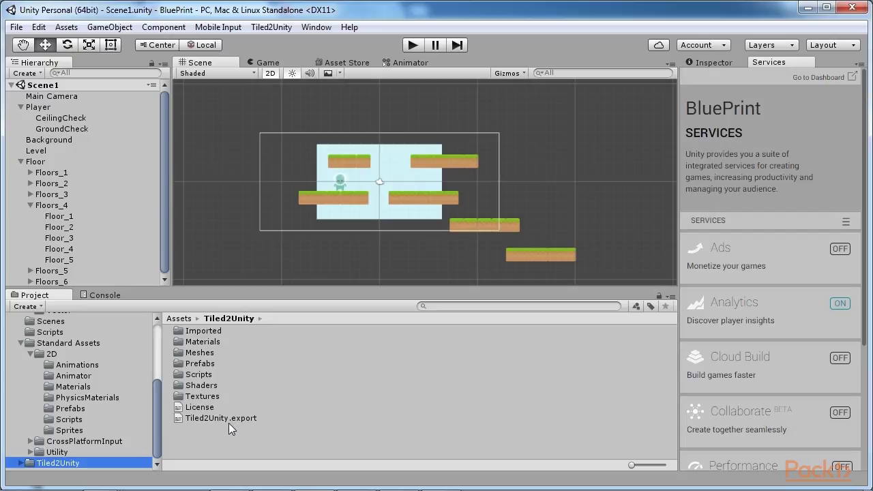
# - Add the Platformer prefab from the Tiled2Unity Prefabs folder to the scene
pyautogui.doubleClick(198, 365)
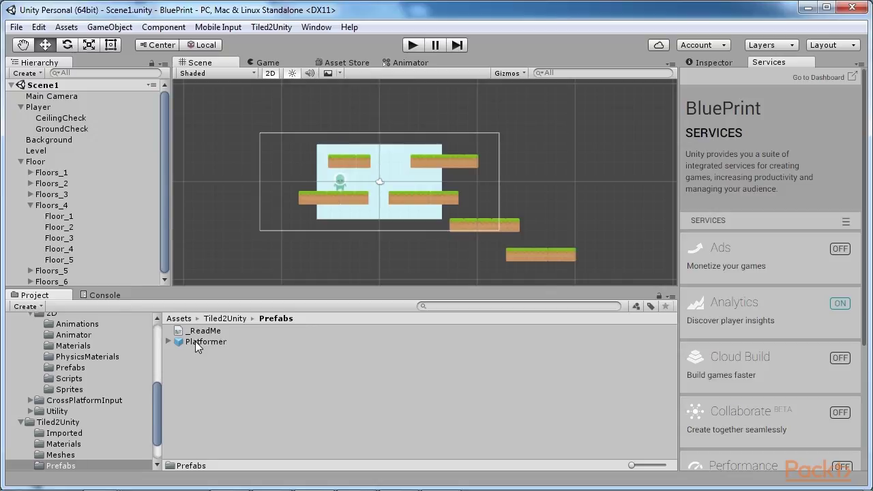
pyautogui.click(197, 341)
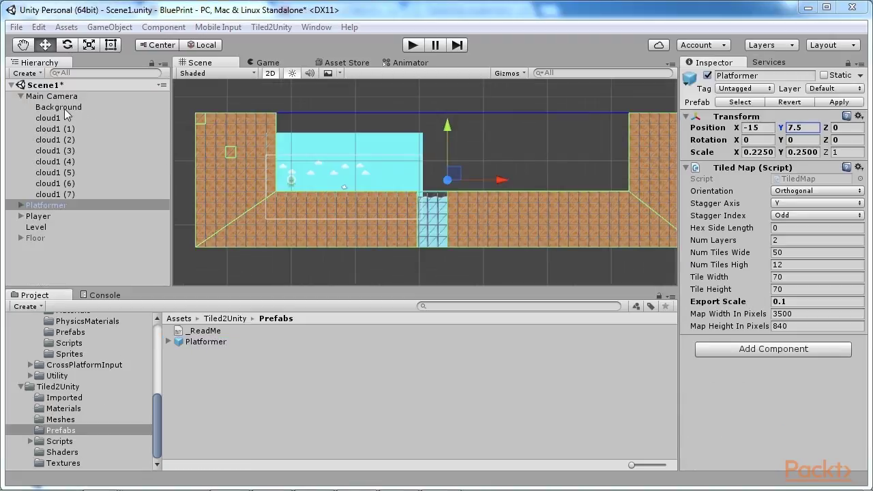
# - Set the Background object's scale to X 5, Y 3 and Z 1
pyautogui.click(60, 107)
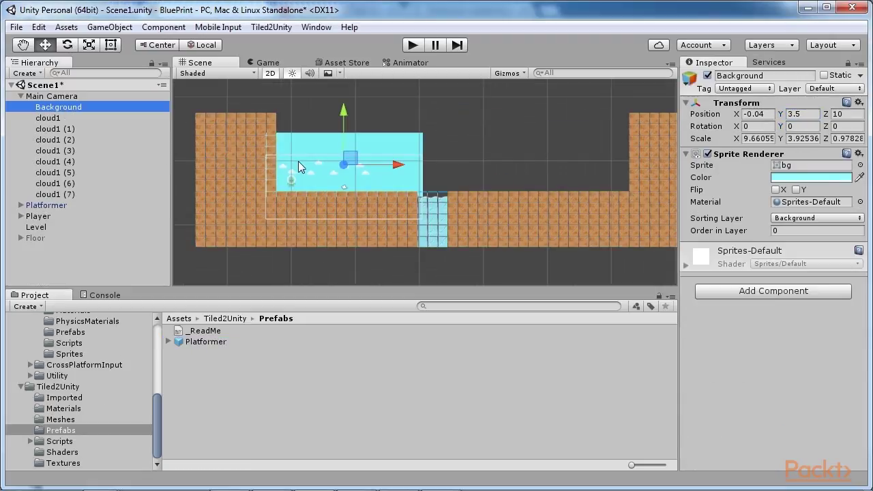
pyautogui.click(756, 138)
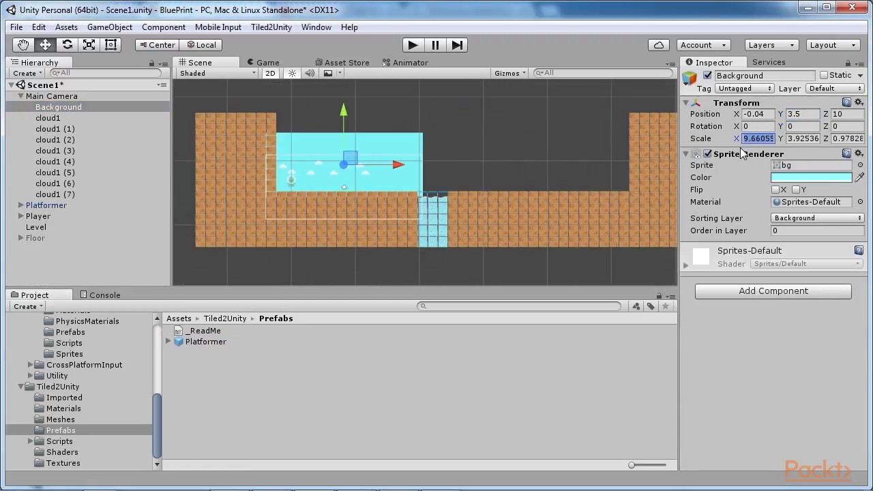
pyautogui.write('5')
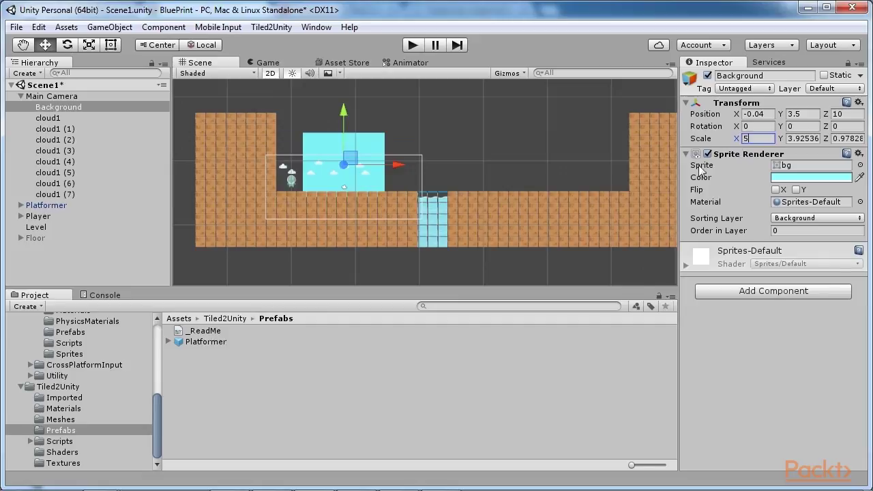
pyautogui.press('Tab')
pyautogui.write('3')
pyautogui.press('Tab')
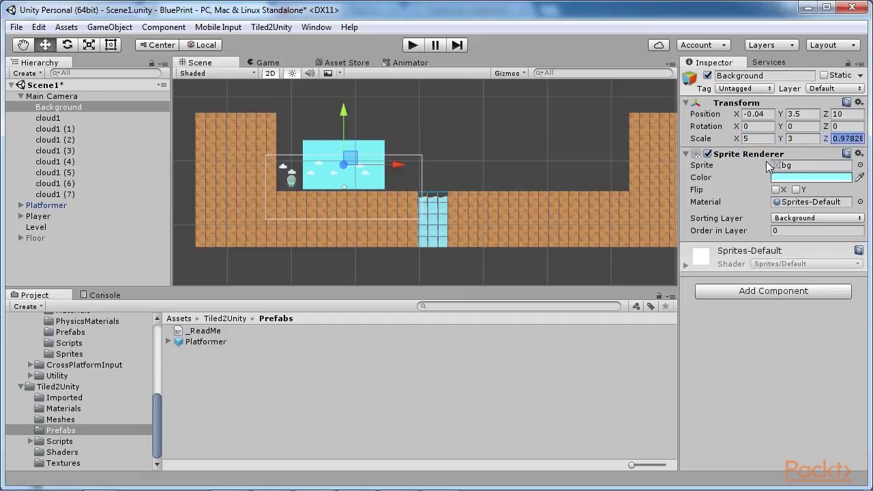
pyautogui.write('1')
# - Place Background last among Main Camera's children and move it to about X -4.2, Y 0.8
pyautogui.moveTo(80, 107); pyautogui.dragTo(79, 96)
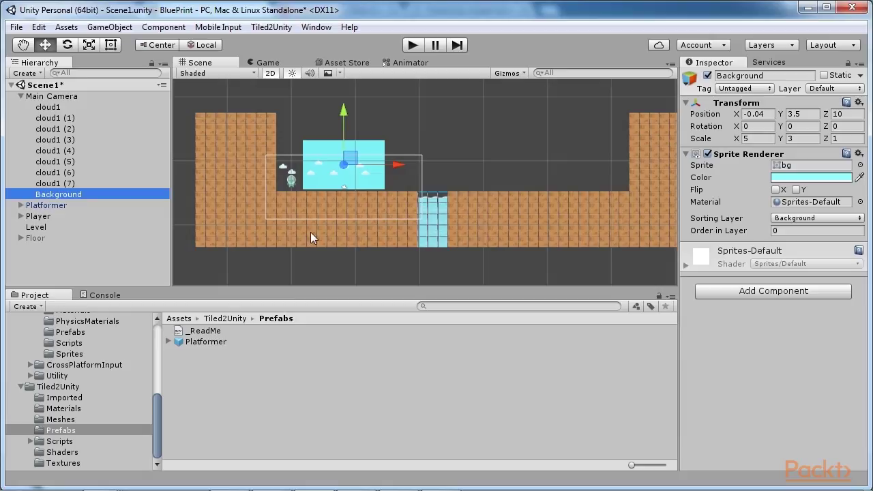
pyautogui.moveTo(344, 112); pyautogui.dragTo(342, 131)
pyautogui.moveTo(399, 183); pyautogui.dragTo(373, 184)
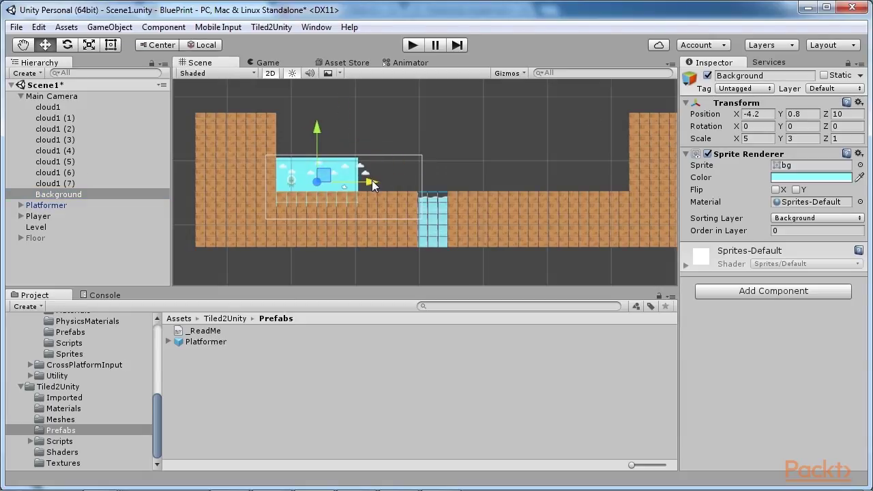
# - Check the Main Camera's preview, run the game to test the imported level, and stop it
pyautogui.click(78, 95)
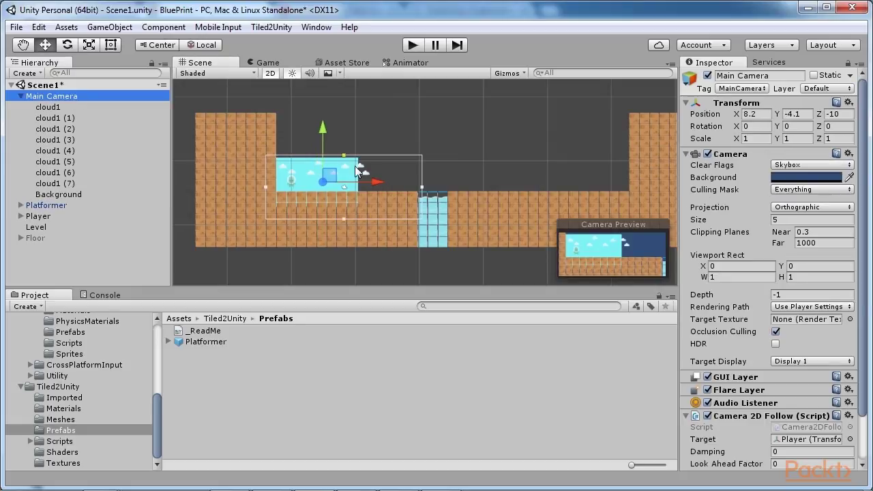
pyautogui.click(505, 180)
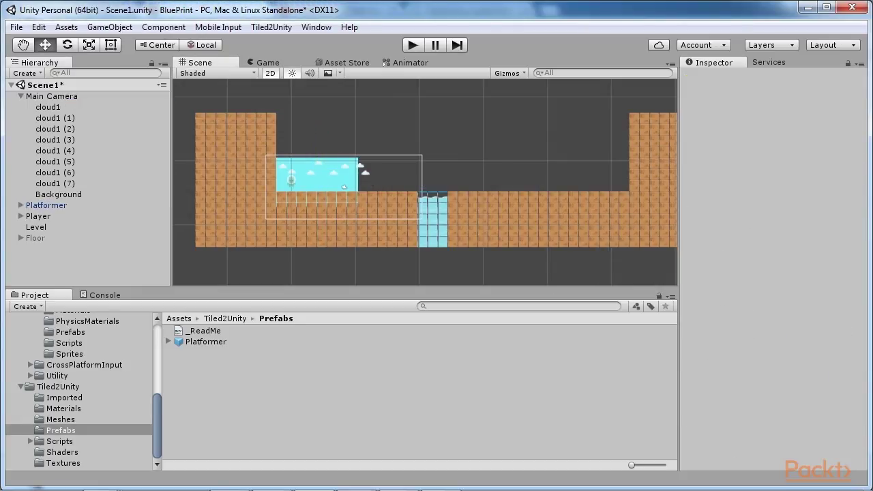
pyautogui.click(21, 96)
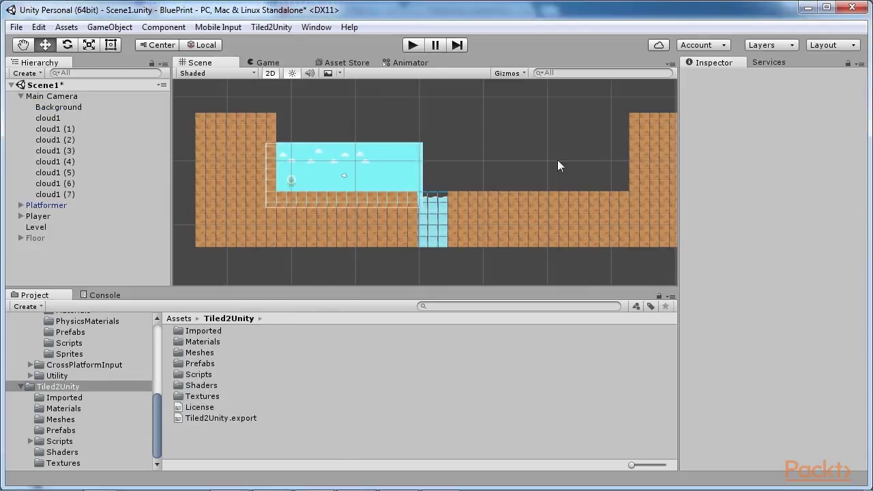
pyautogui.click(413, 45)
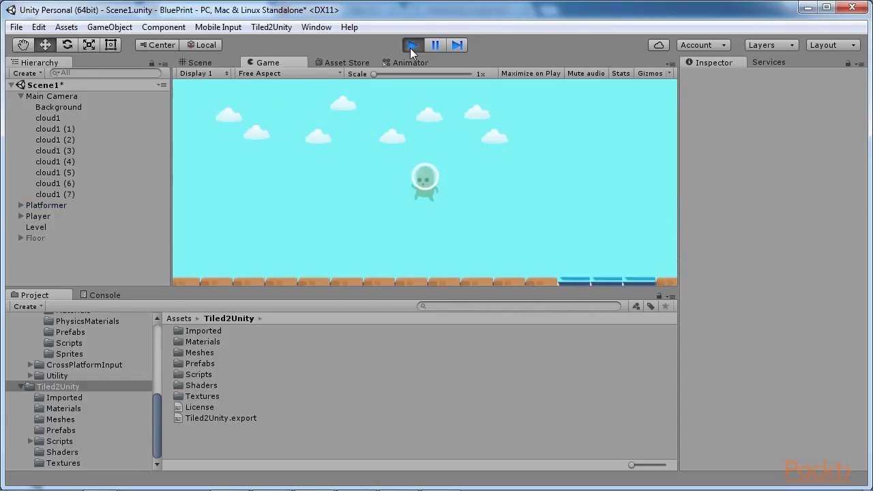
pyautogui.click(412, 45)
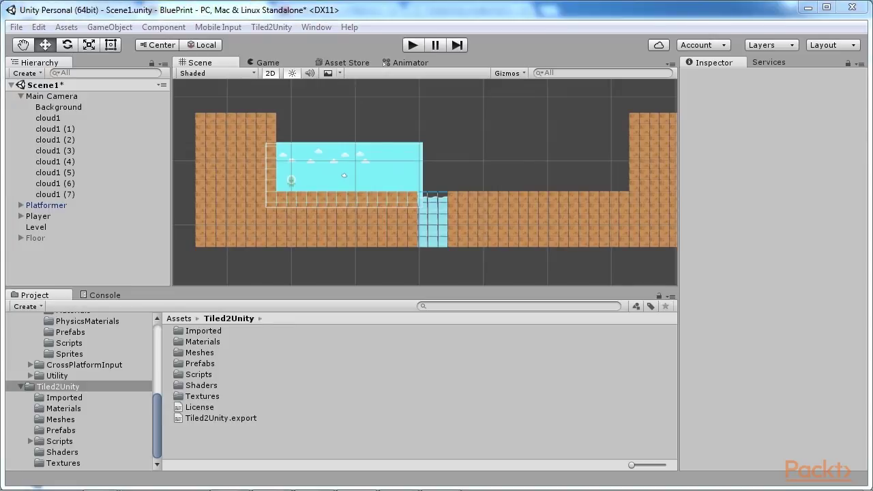
# - Search the project for "clo", add the cloud3 sprite under Main Camera and move it to about X 6.3, Y 2.3
pyautogui.click(455, 305)
pyautogui.write('clo')
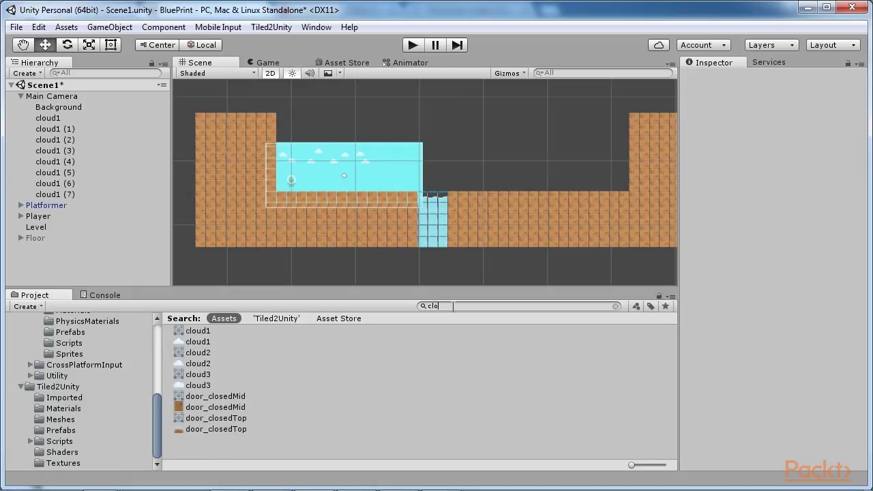
pyautogui.moveTo(201, 386); pyautogui.dragTo(74, 96)
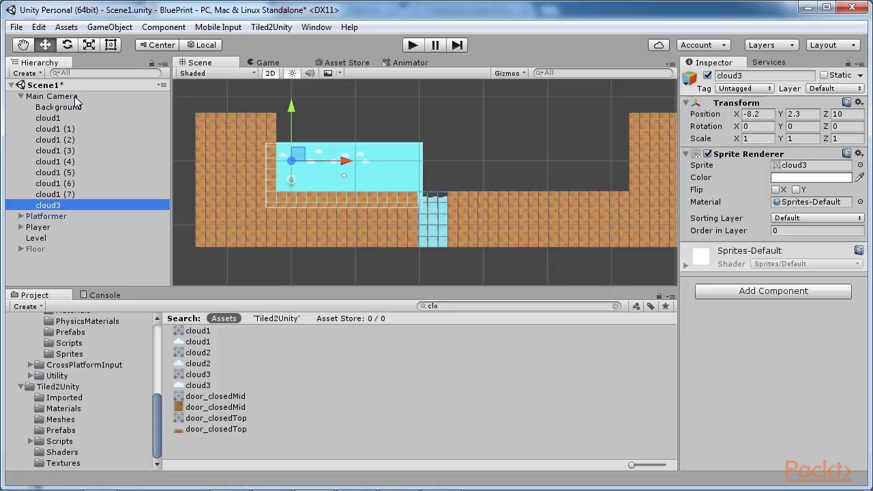
pyautogui.moveTo(344, 164); pyautogui.dragTo(437, 159)
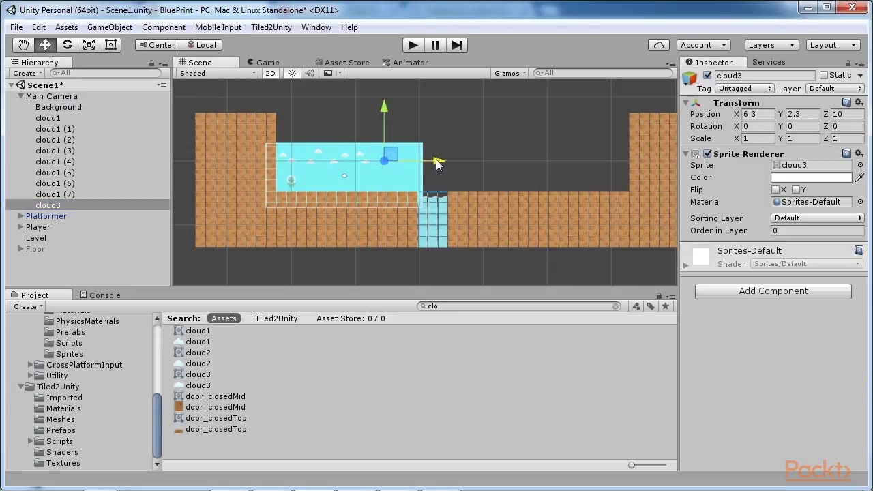
pyautogui.click(412, 137)
pyautogui.click(137, 206)
pyautogui.click(805, 247)
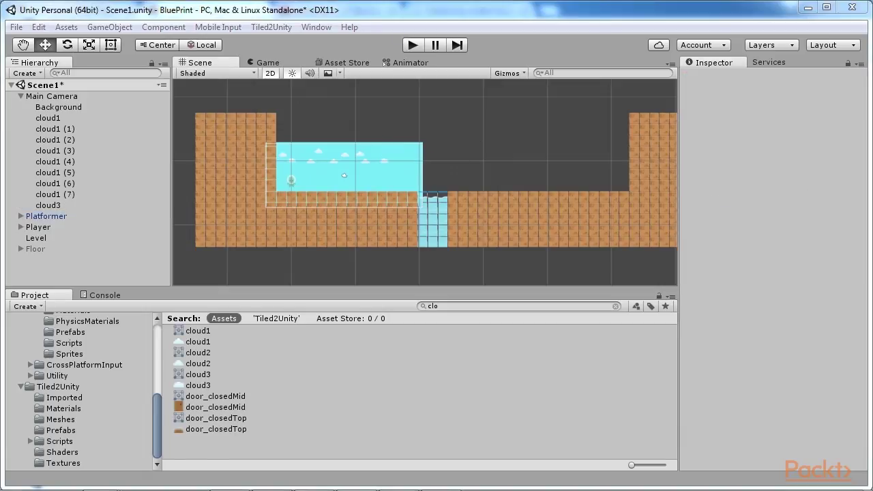
# - Take Floors_1 out of the Floor group and move it horizontally to about X 20.6, above the water
pyautogui.click(295, 62)
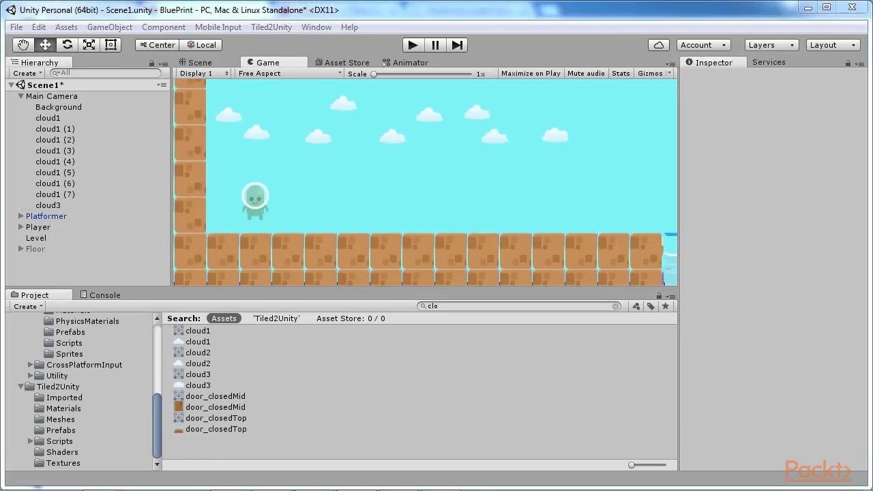
pyautogui.click(33, 248)
pyautogui.click(20, 249)
pyautogui.scroll(-3, 68, 268)
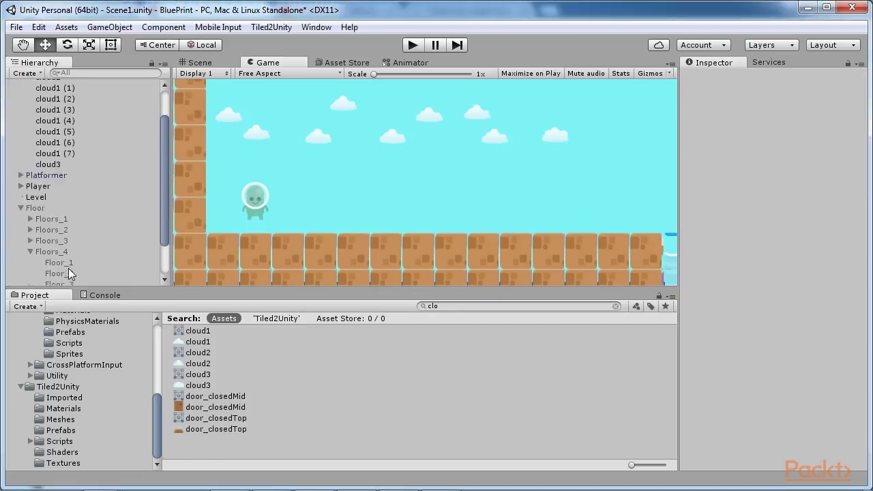
pyautogui.click(51, 179)
pyautogui.moveTo(51, 178); pyautogui.dragTo(41, 163)
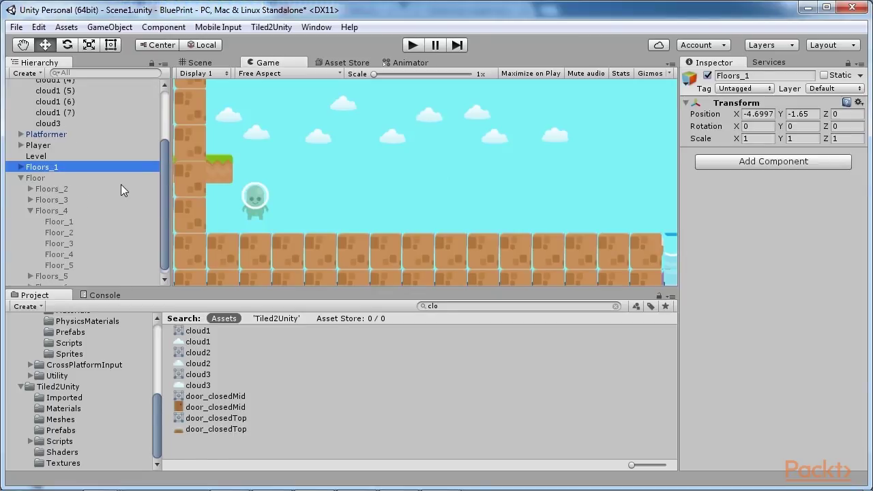
pyautogui.hotkey('ctrl', '1')
pyautogui.moveTo(314, 172); pyautogui.dragTo(475, 180)
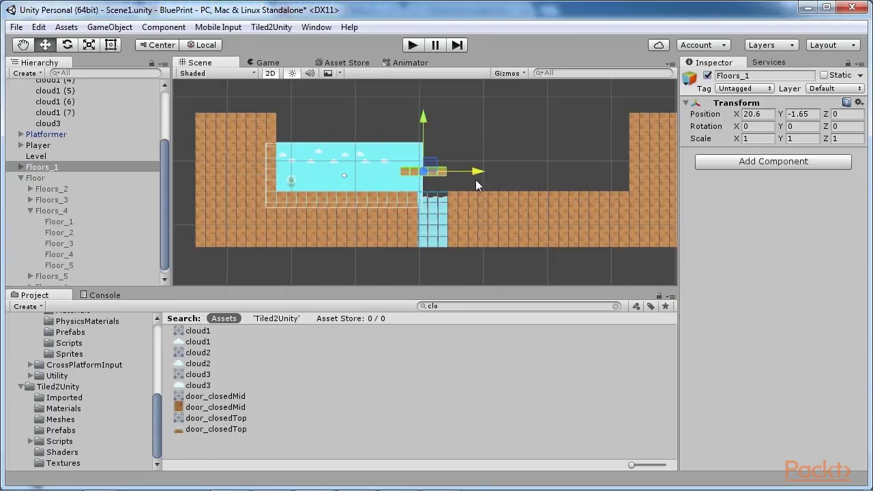
# - Take Floors_2 and Floors_3 out of the Floor group and move them to about X 34.1 and X 34.7
pyautogui.moveTo(52, 190); pyautogui.dragTo(41, 166)
pyautogui.moveTo(368, 171); pyautogui.dragTo(563, 174)
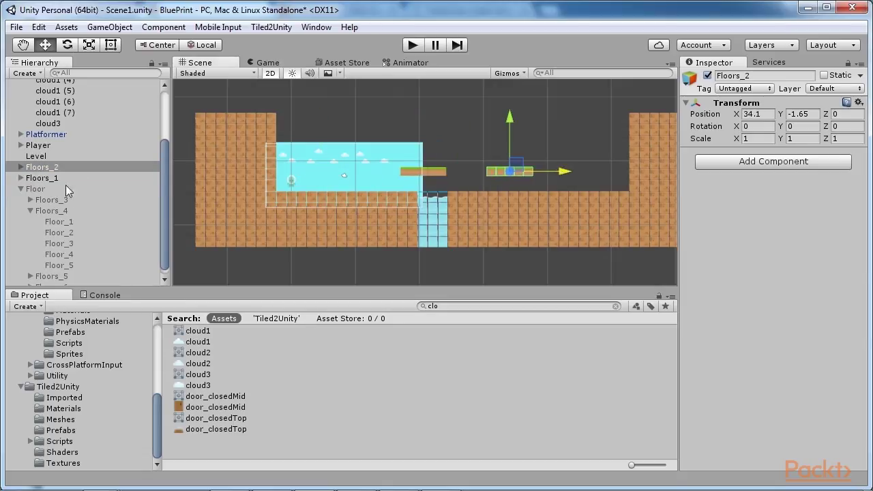
pyautogui.moveTo(63, 199); pyautogui.dragTo(41, 183)
pyautogui.moveTo(368, 146); pyautogui.dragTo(574, 146)
pyautogui.click(21, 199)
pyautogui.click(21, 97)
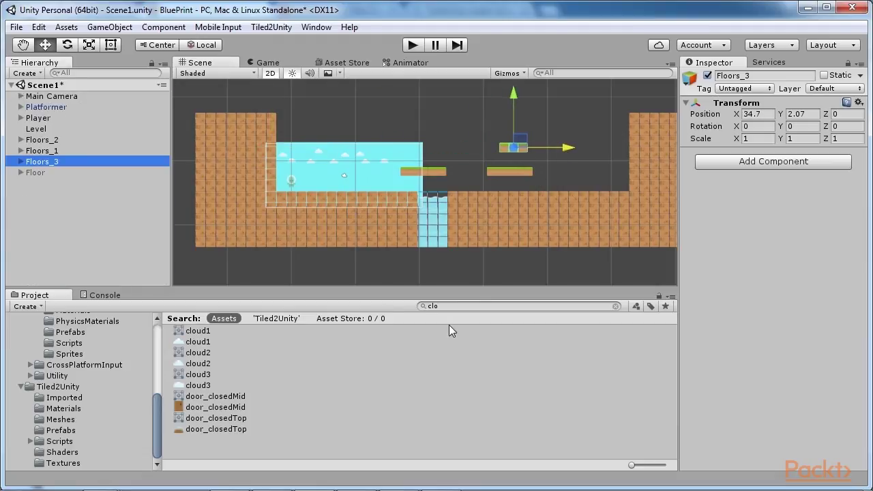
# - Inspect the Box Collider 2D and Platform Effector 2D settings of Floor_5 in Floors_2
pyautogui.click(494, 170)
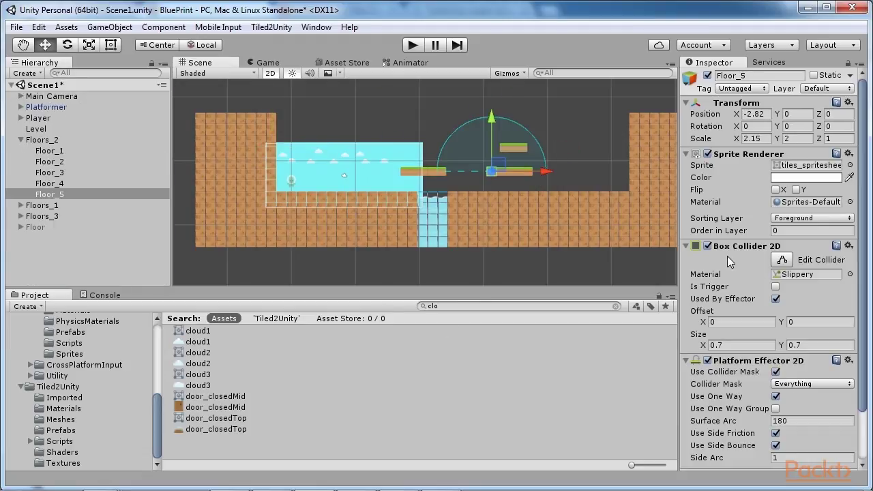
pyautogui.moveTo(763, 367)
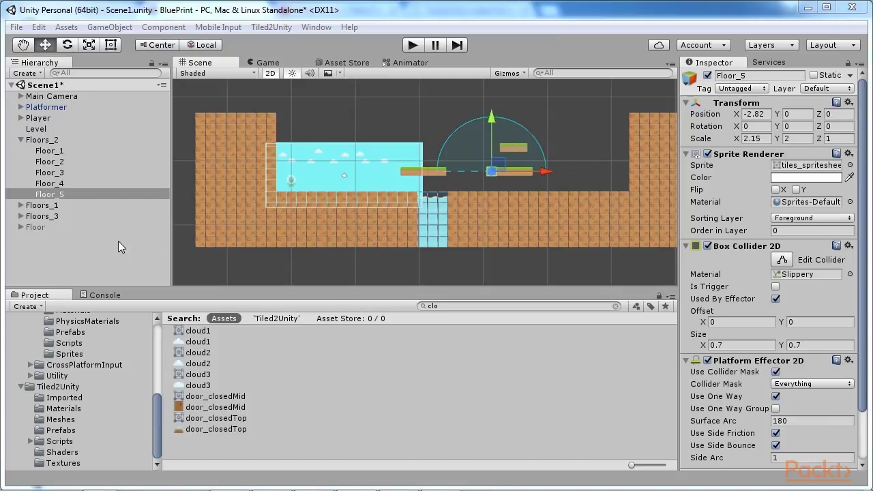
# - Create an empty game object in the scene and name it Floors
pyautogui.click(25, 73)
pyautogui.click(38, 89)
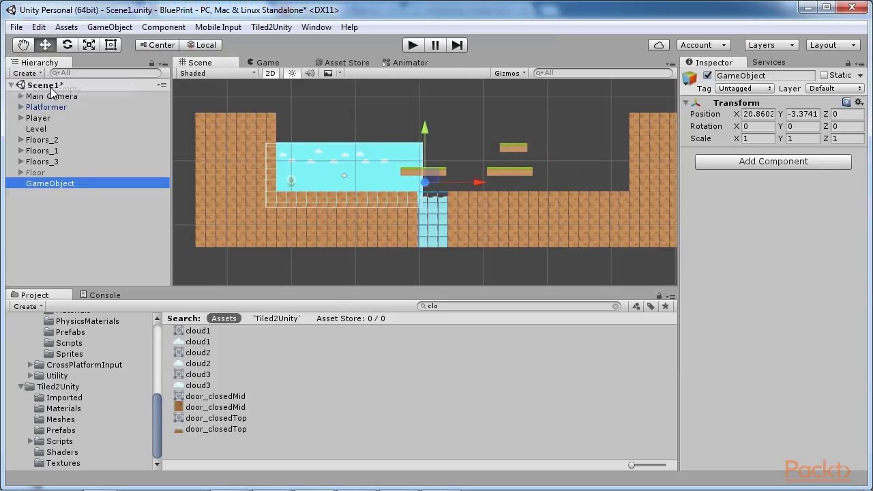
pyautogui.click(588, 111)
pyautogui.click(768, 76)
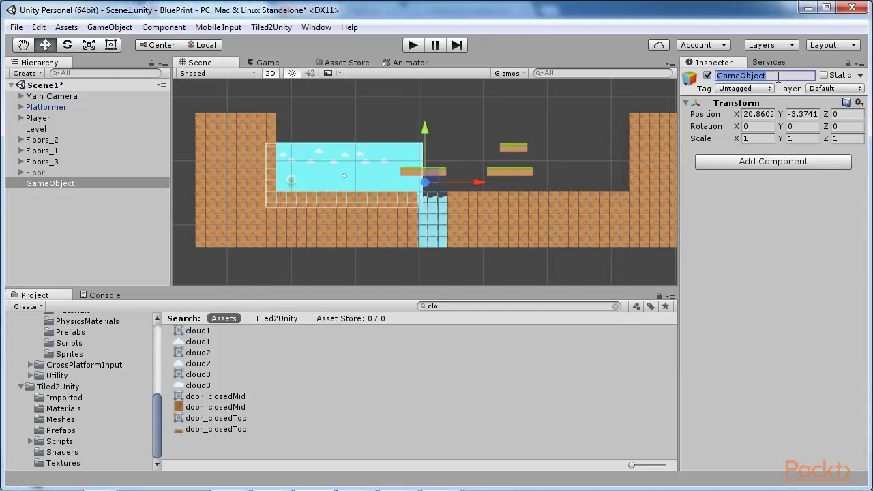
pyautogui.write('Floor')
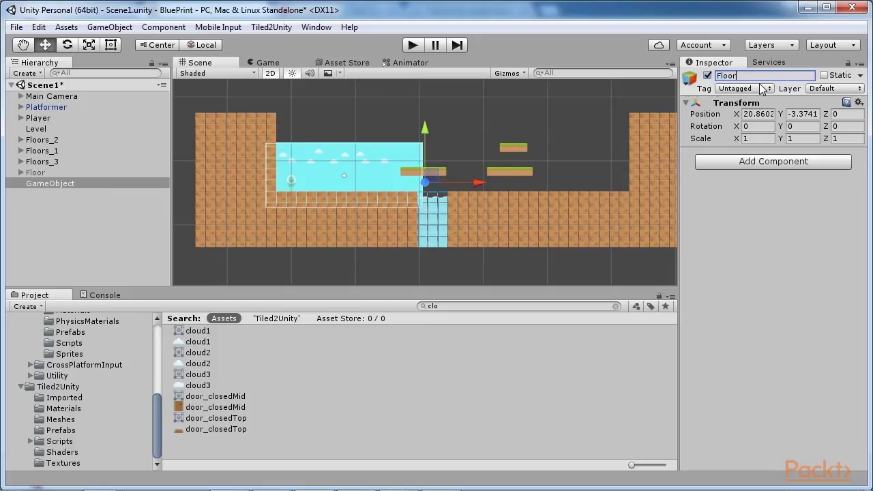
pyautogui.write('s')
pyautogui.press('Return')
# - Make Floors_3, Floors_1 and Floors_2 direct children of the Floors object
pyautogui.click(57, 162)
pyautogui.moveTo(56, 162); pyautogui.dragTo(54, 183)
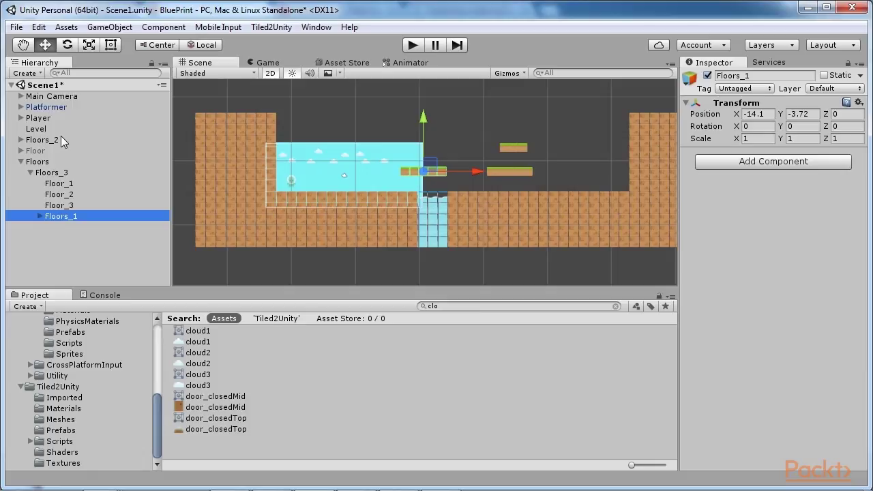
pyautogui.moveTo(62, 216); pyautogui.dragTo(37, 161)
pyautogui.click(30, 172)
# - Delete the inactive Floor group from the scene and select Floors_3 inside Floors
pyautogui.click(32, 142)
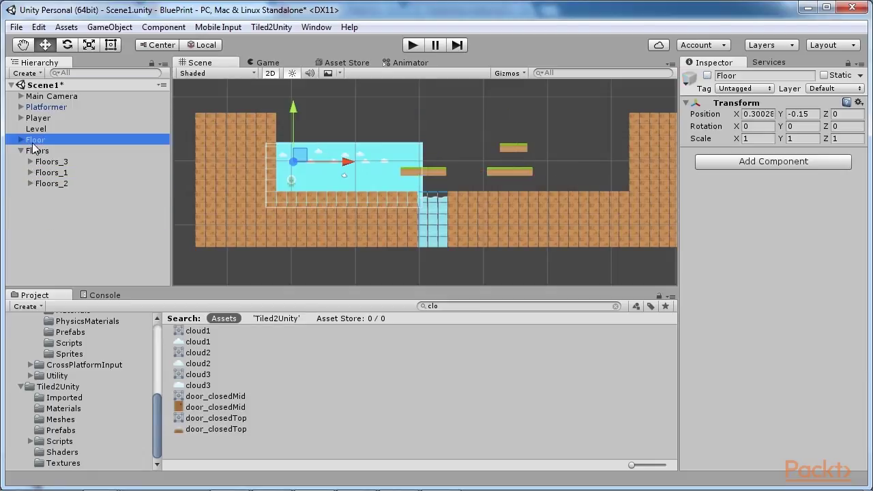
pyautogui.press('Delete')
pyautogui.click(20, 140)
pyautogui.click(20, 140)
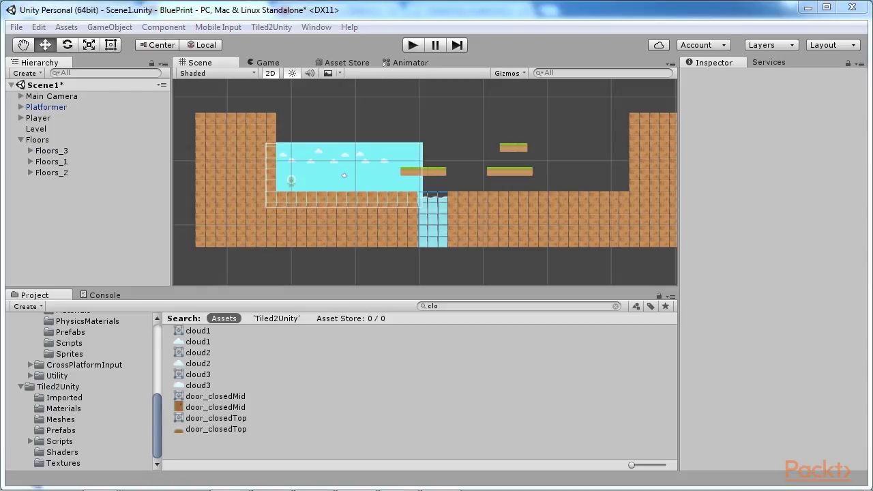
pyautogui.click(39, 152)
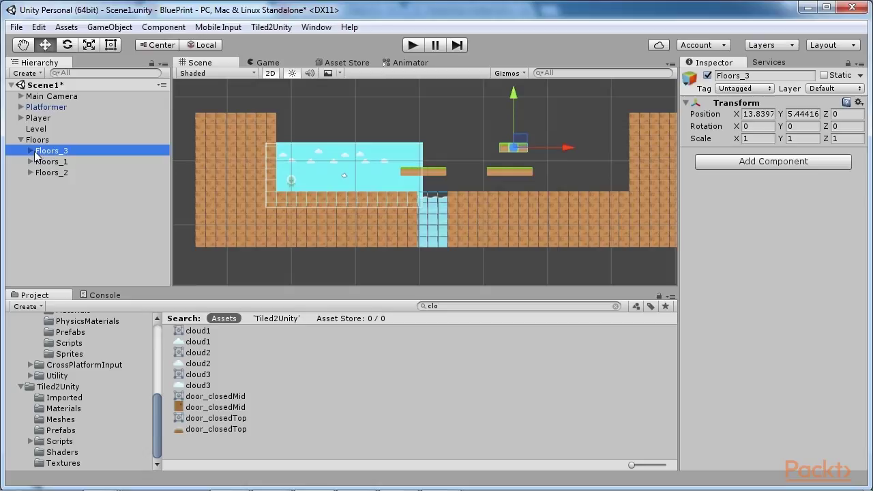
# - Inspect the Box Collider 2D and Platform Effector 2D settings of Floor_1 in Floors_3
pyautogui.click(31, 151)
pyautogui.click(60, 162)
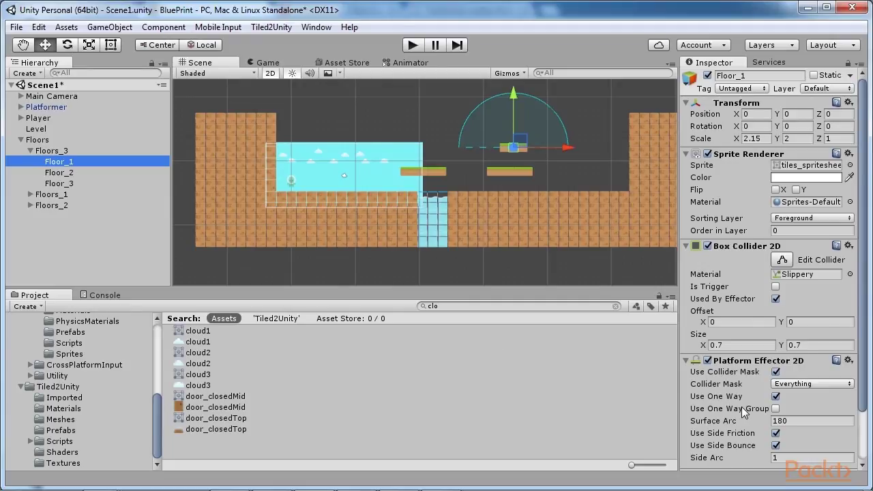
pyautogui.scroll(-2, 744, 413)
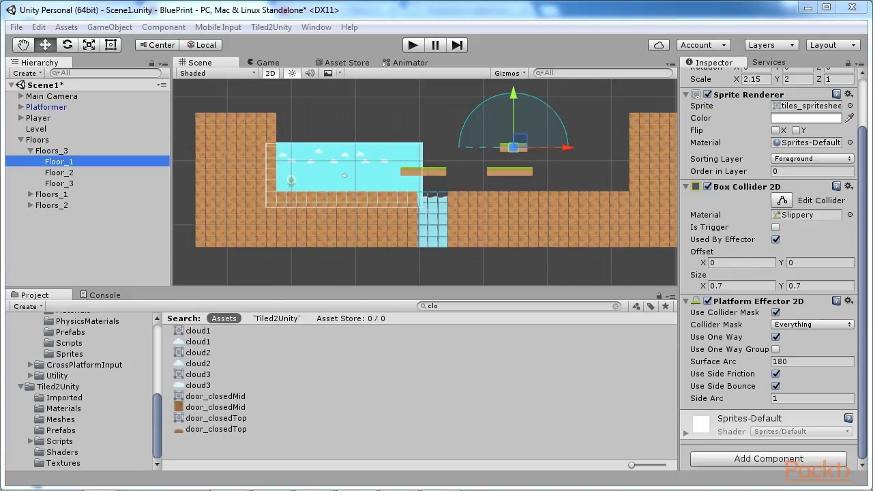
# - Search the project assets for "coi" and place the coinGold sprite above the highest floating platform, scaled to 3 in X and Y
pyautogui.press('BackSpace')
pyautogui.press('BackSpace')
pyautogui.write('oi')
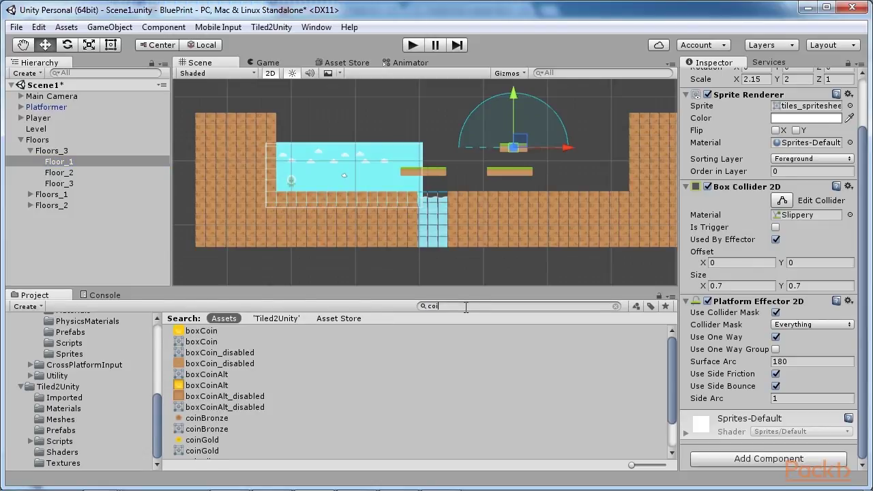
pyautogui.click(209, 399)
pyautogui.scroll(5, 517, 177)
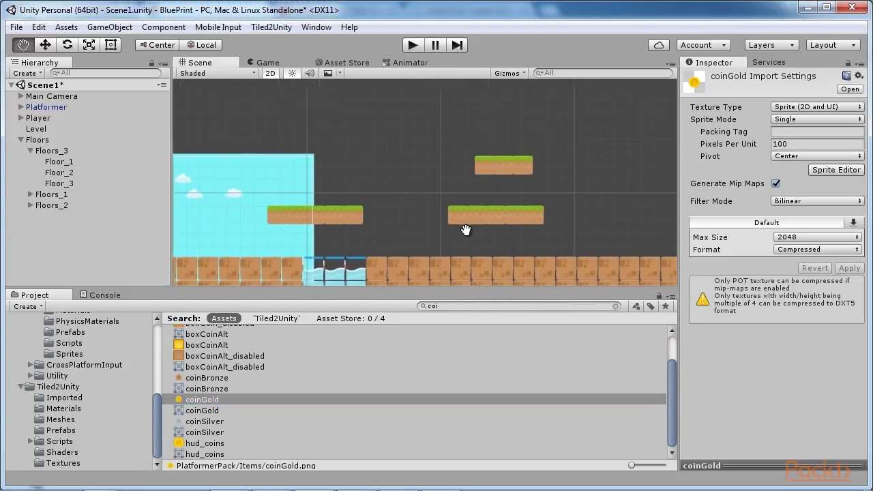
pyautogui.moveTo(211, 401); pyautogui.dragTo(471, 151)
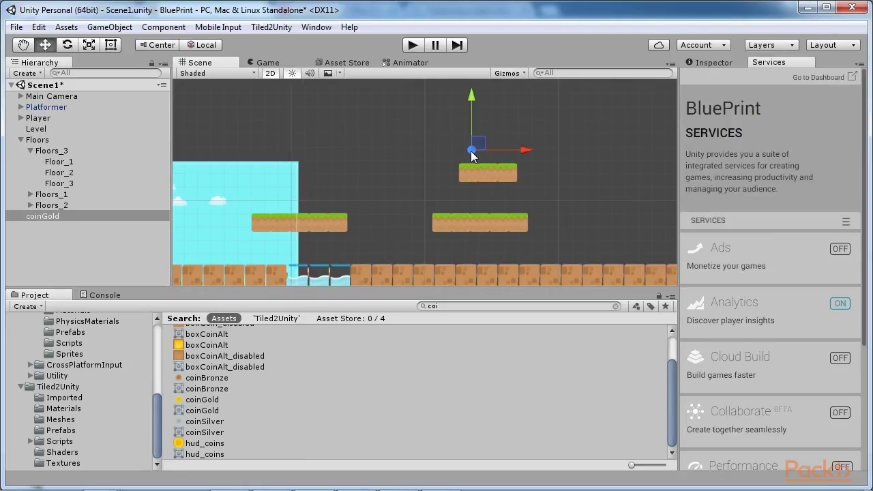
pyautogui.write('3')
pyautogui.press('Tab')
pyautogui.write('3')
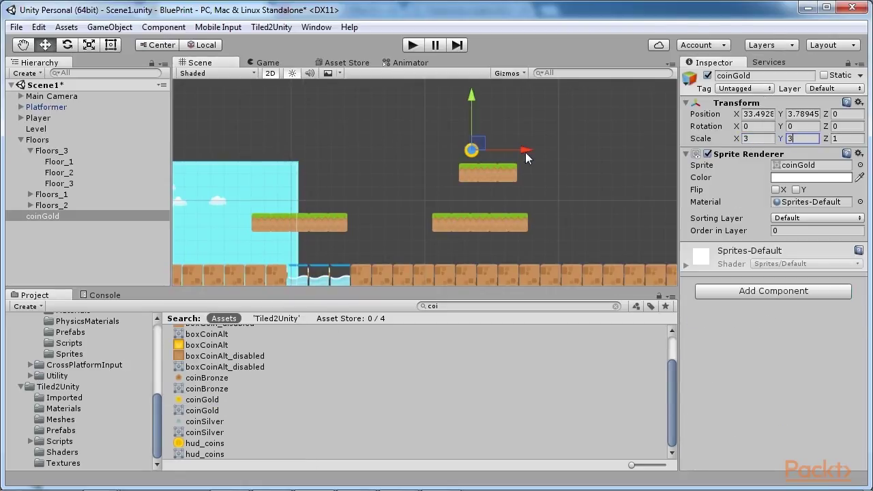
# - Duplicate the gold coin and move the copy along X to 35.91
pyautogui.click(64, 216)
pyautogui.hotkey('ctrl', 'd')
pyautogui.moveTo(524, 150); pyautogui.dragTo(556, 150)
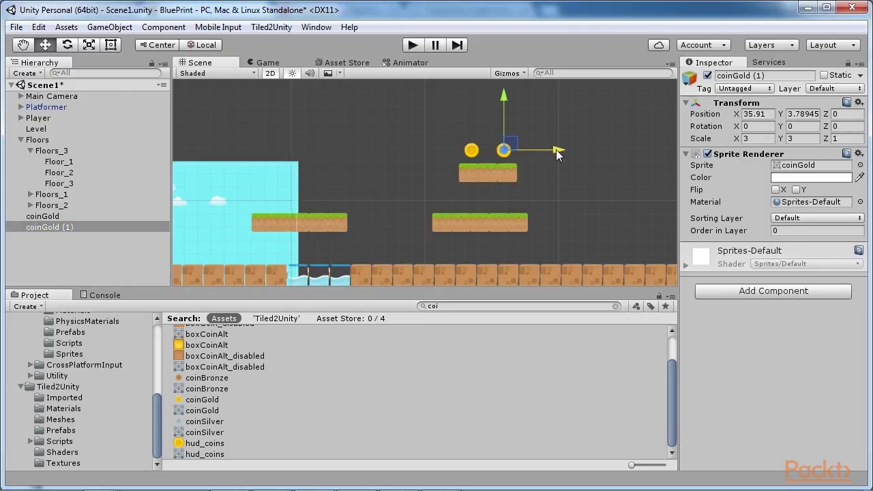
# - Add a Circle Collider 2D set as a trigger to both gold coins and save the scene
pyautogui.keyDown('shift'); pyautogui.click(48, 217); pyautogui.keyUp('shift')
pyautogui.click(778, 291)
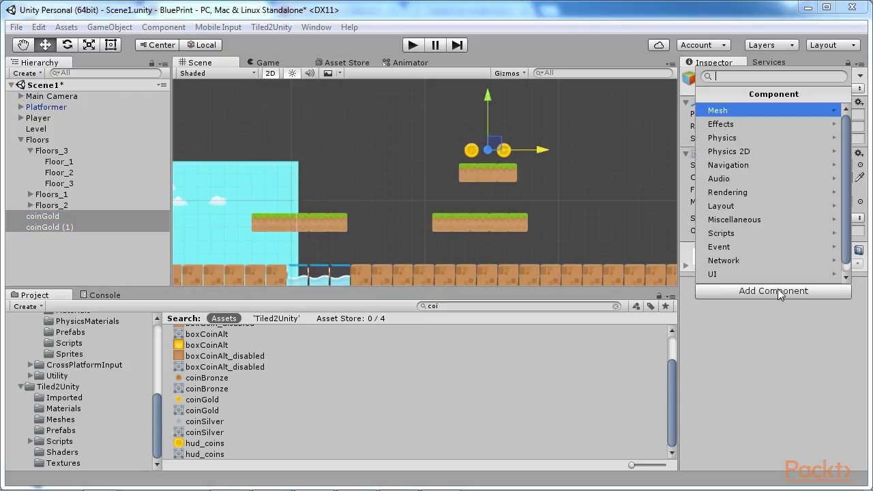
pyautogui.click(729, 151)
pyautogui.click(723, 139)
pyautogui.click(783, 260)
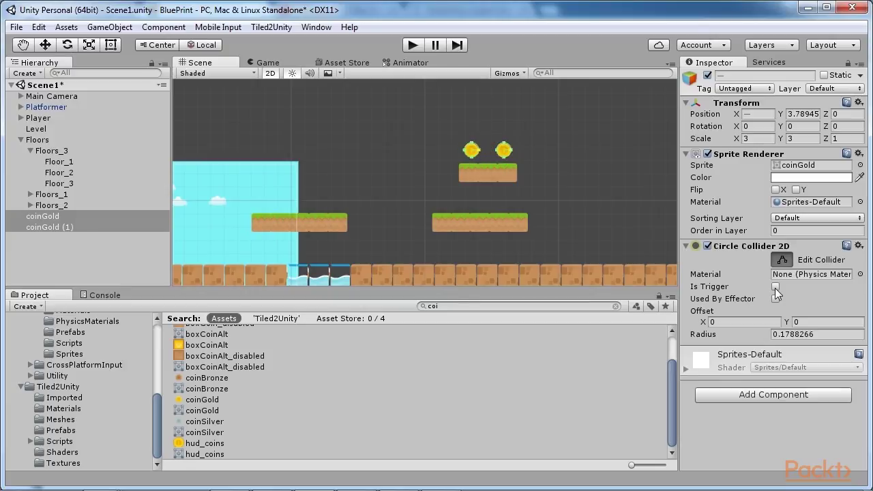
pyautogui.click(776, 287)
pyautogui.press('w')
pyautogui.click(559, 215)
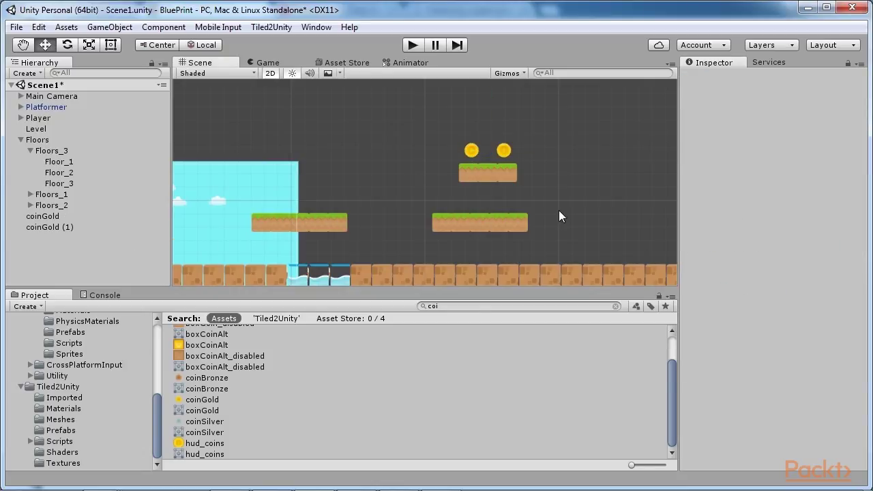
pyautogui.hotkey('ctrl', 's')
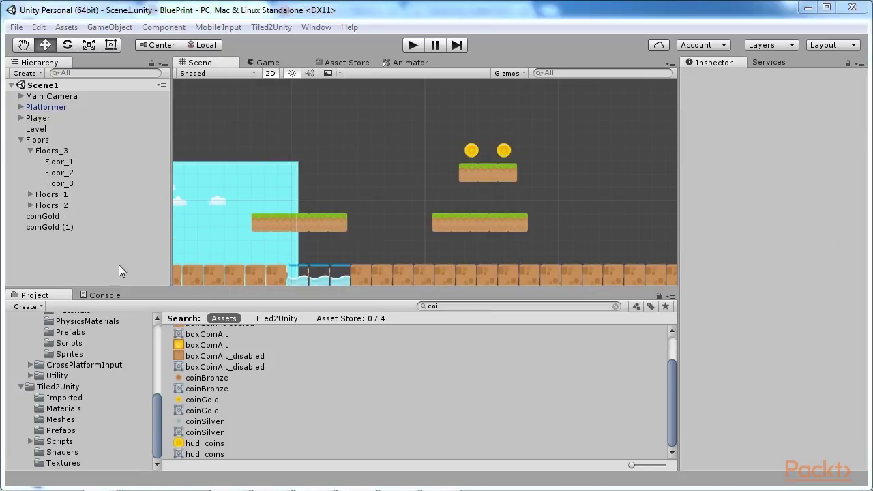
# - Create an empty game object in the scene and name it Coins
pyautogui.rightClick(45, 242)
pyautogui.click(77, 358)
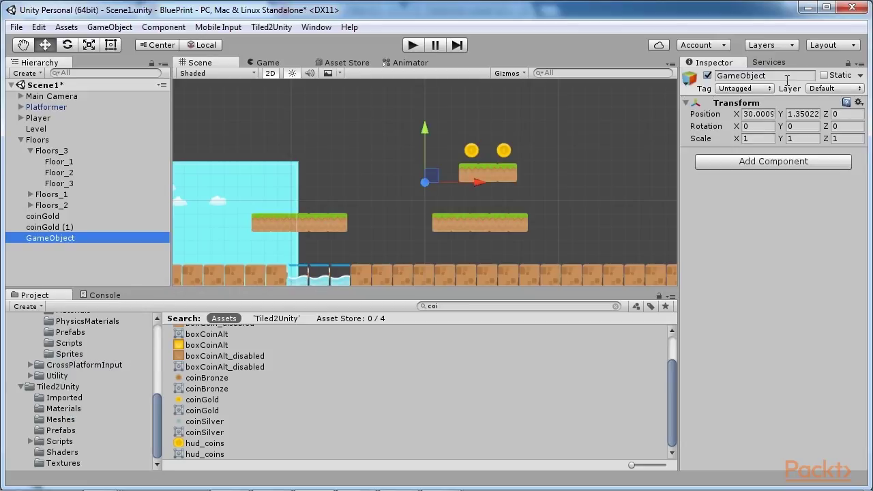
pyautogui.click(788, 80)
pyautogui.write('Coins')
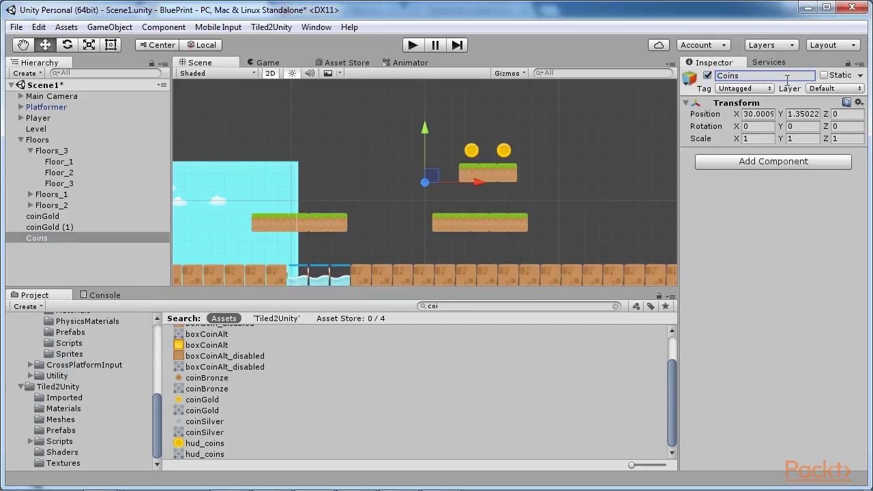
# - Rename the duplicated coin object, coinGold (1), to Coin
pyautogui.click(60, 226)
pyautogui.click(775, 76)
pyautogui.click(775, 76)
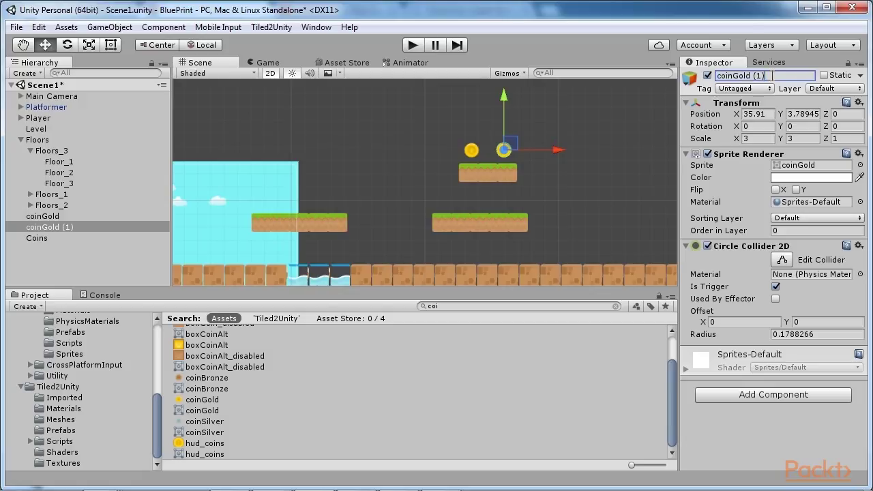
pyautogui.press('BackSpace')
pyautogui.press('BackSpace')
pyautogui.press('BackSpace')
pyautogui.press('BackSpace')
pyautogui.press('BackSpace')
pyautogui.press('BackSpace')
pyautogui.press('BackSpace')
pyautogui.press('BackSpace')
pyautogui.press('Home')
pyautogui.write('C')
pyautogui.press('Return')
# - Rename the original coinGold object in the scene to Coin
pyautogui.click(43, 216)
pyautogui.click(769, 76)
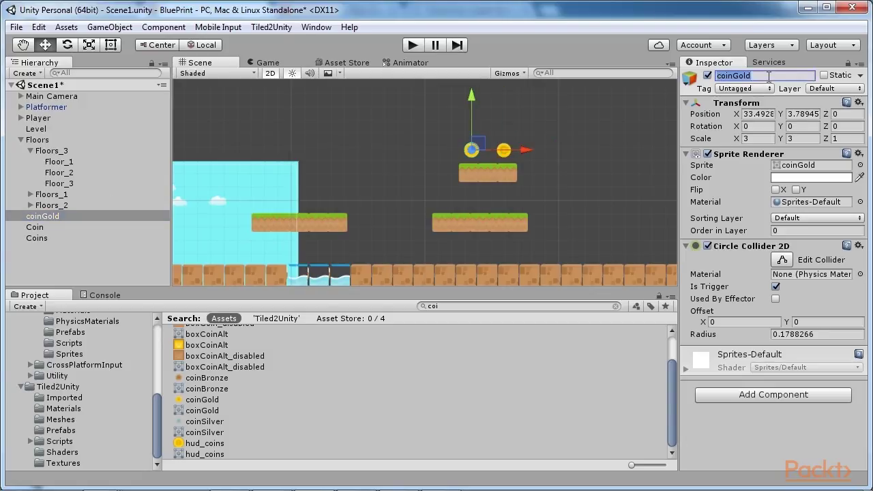
pyautogui.write('Coin')
pyautogui.press('Return')
# - Make both Coin objects children of Coins and collapse the Coins and Floors groups
pyautogui.moveTo(37, 216); pyautogui.dragTo(39, 228)
pyautogui.click(21, 227)
pyautogui.click(21, 139)
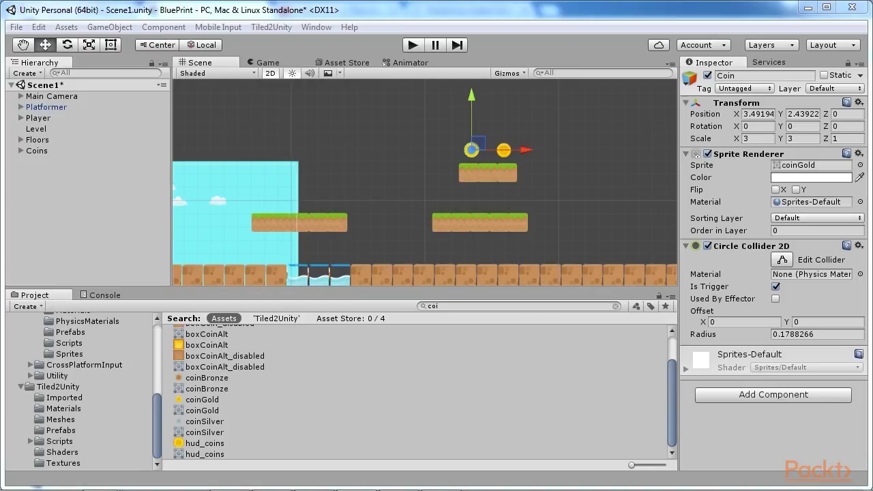
# - Search the project assets for "ladd" and place the ladder_mid sprite on the ground beside the tall brick wall
pyautogui.click(520, 306)
pyautogui.write('ladd')
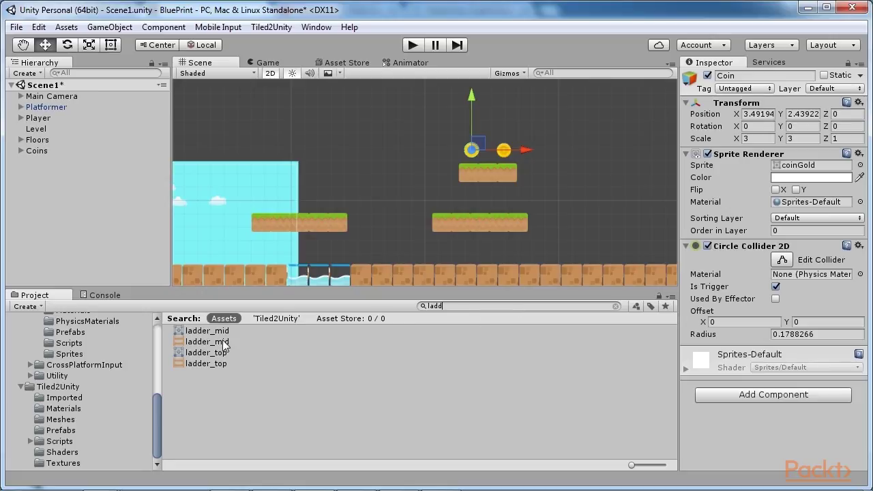
pyautogui.moveTo(223, 344); pyautogui.dragTo(551, 251)
# - Set the ladder_mid object's scale to 2 in X and Y
pyautogui.click(751, 139)
pyautogui.write('2')
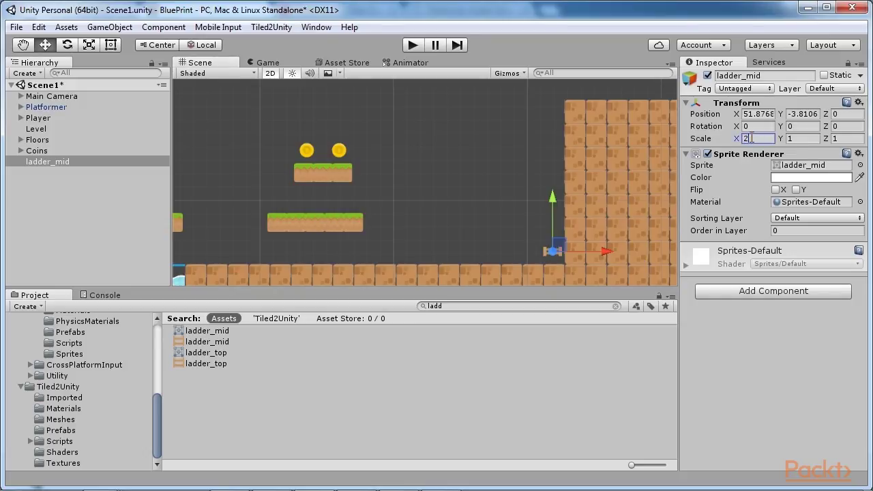
pyautogui.click(790, 139)
pyautogui.write('2')
# - Scale ladder_mid to 3 in X and Y and shift it along X to 51.77
pyautogui.click(751, 138)
pyautogui.write('3')
pyautogui.click(792, 138)
pyautogui.write('3')
pyautogui.moveTo(610, 249); pyautogui.dragTo(603, 249)
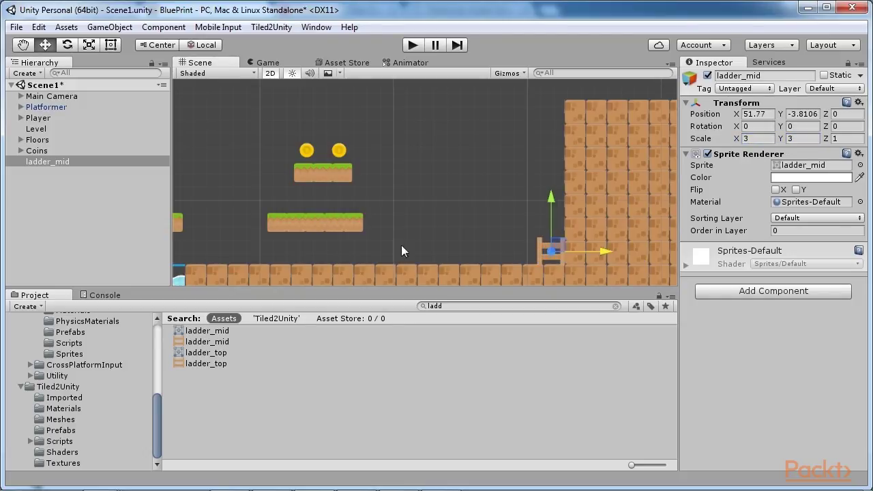
# - Place the ladder_top sprite on top of ladder_mid, scaled to 3 in X and Y and positioned at X 51.77, Y -1.75
pyautogui.moveTo(207, 364); pyautogui.dragTo(552, 227)
pyautogui.click(751, 138)
pyautogui.write('3')
pyautogui.click(793, 139)
pyautogui.write('3')
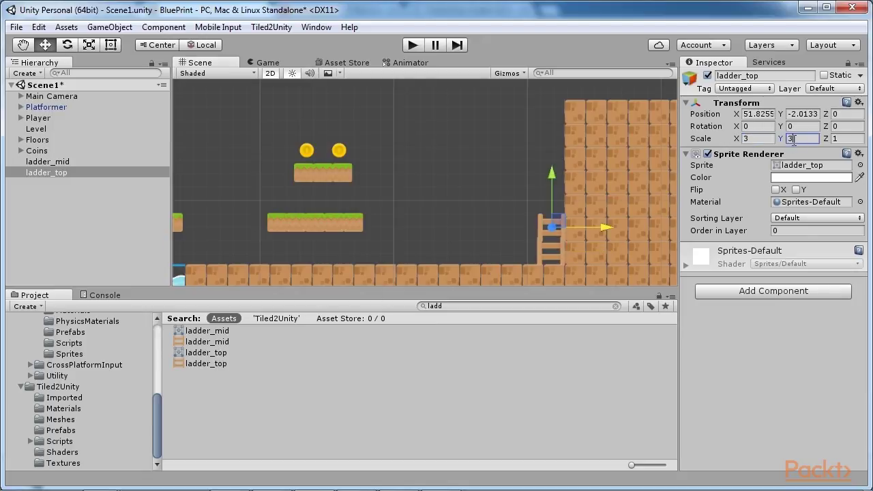
pyautogui.moveTo(552, 176); pyautogui.dragTo(550, 172)
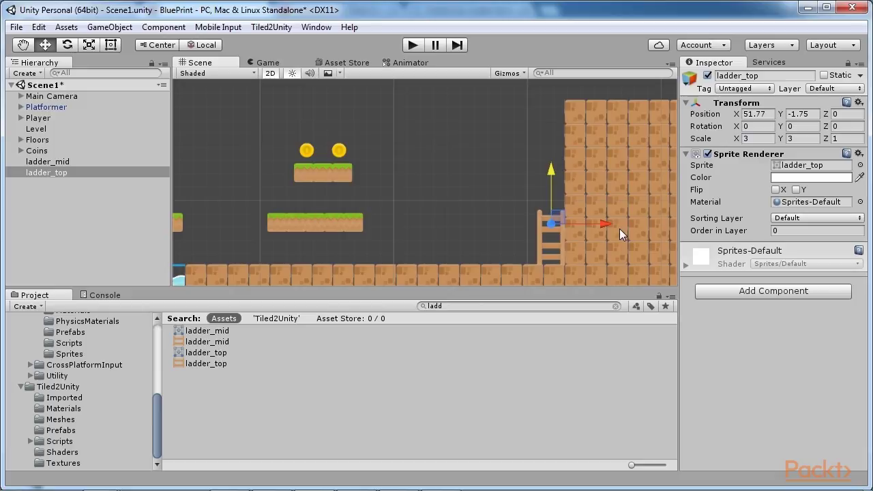
# - Add a Box Collider 2D set as a trigger to both ladder_mid and ladder_top
pyautogui.click(51, 166)
pyautogui.click(52, 171)
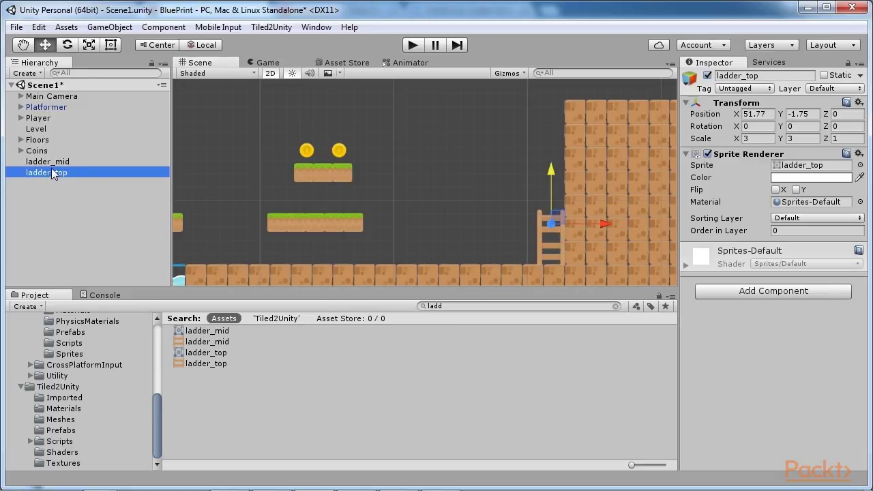
pyautogui.keyDown('ctrl'); pyautogui.click(47, 162); pyautogui.keyUp('ctrl')
pyautogui.click(794, 290)
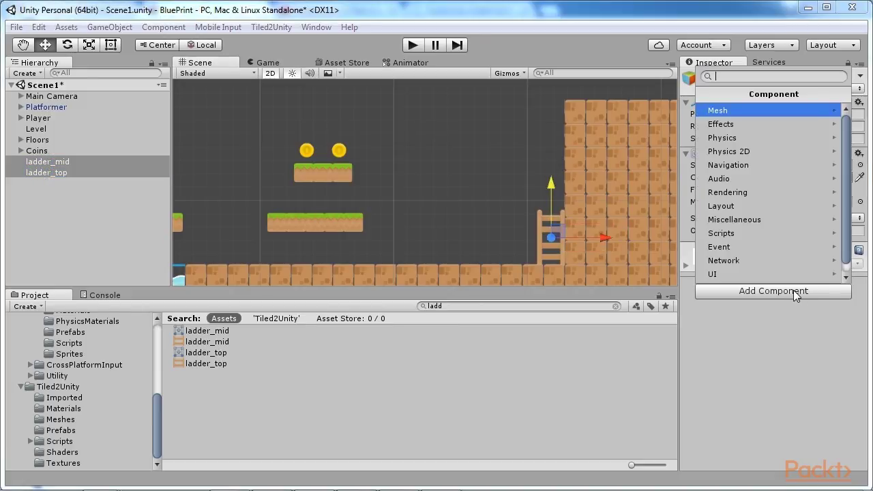
pyautogui.click(730, 150)
pyautogui.click(738, 124)
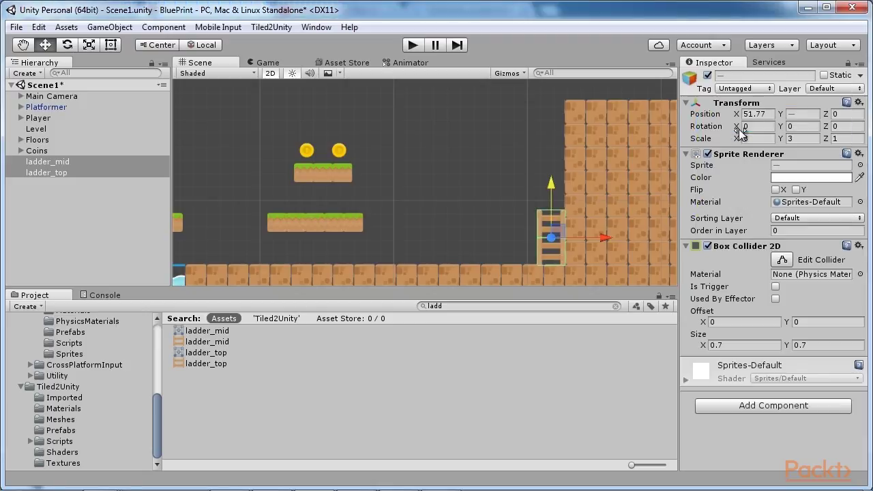
pyautogui.click(776, 287)
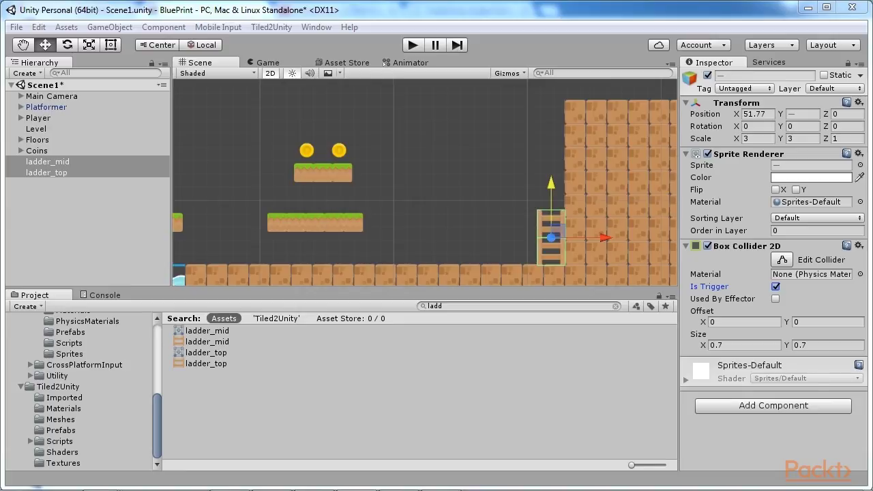
# - Delete ladder_top from the scene and select ladder_mid
pyautogui.click(62, 172)
pyautogui.press('Delete')
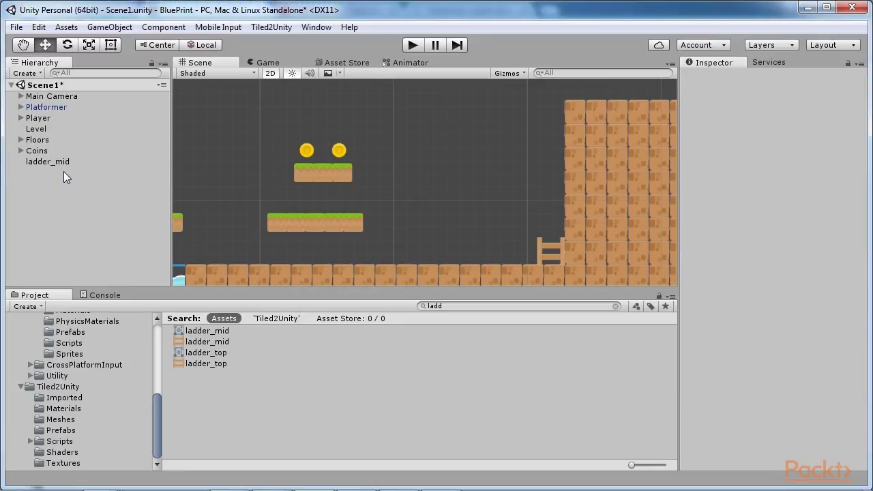
pyautogui.click(62, 163)
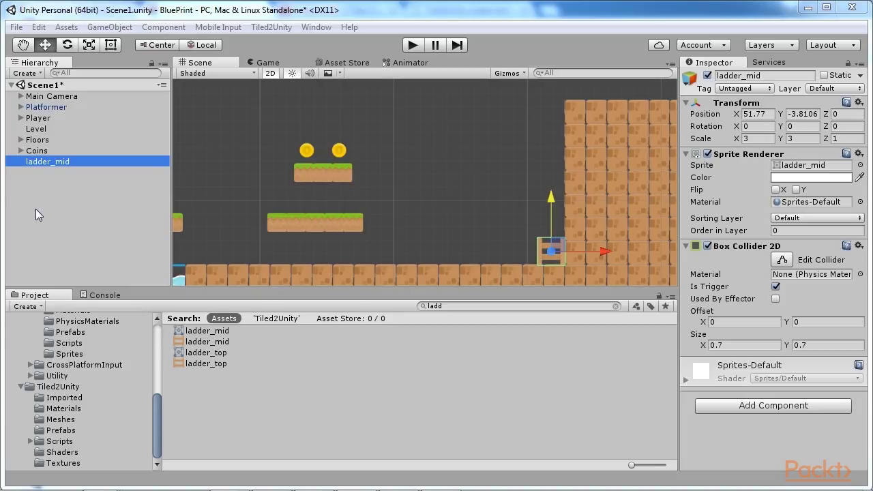
# - Create an empty game object in the scene and name it SceneObjects
pyautogui.click(34, 73)
pyautogui.click(37, 89)
pyautogui.click(778, 75)
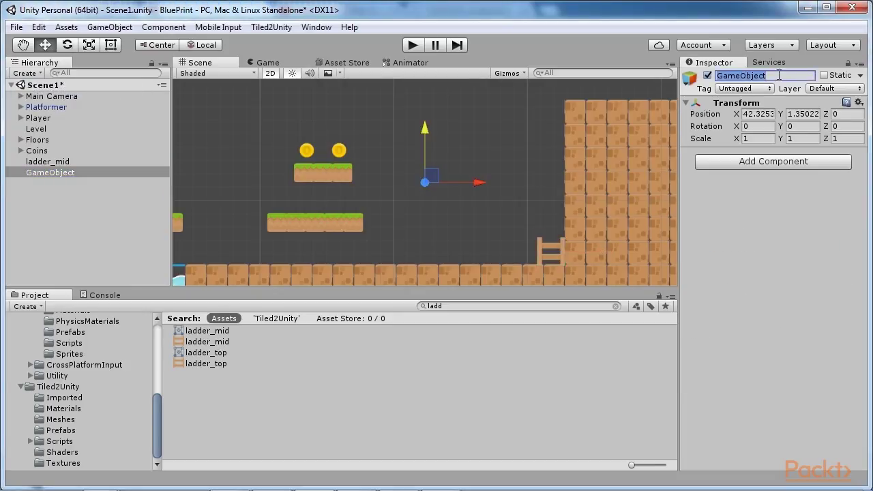
pyautogui.write('Scene')
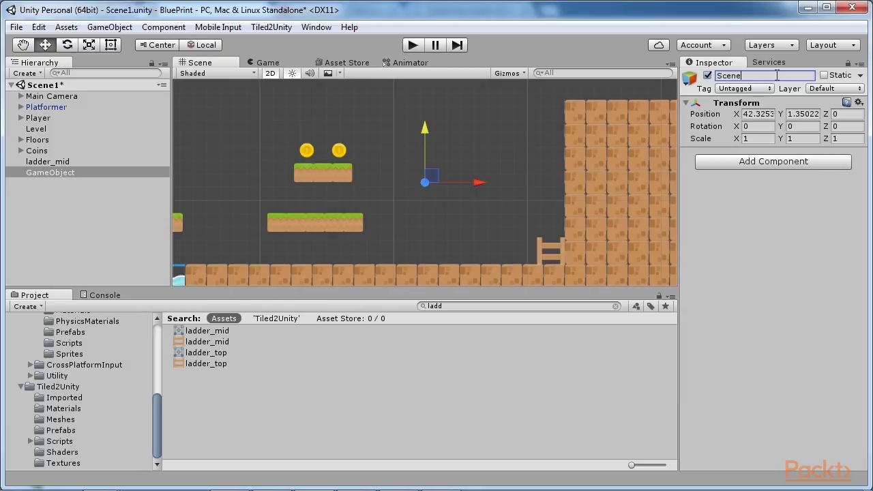
pyautogui.write('Objects')
pyautogui.press('Return')
# - Make ladder_mid, Coins and Floors children of SceneObjects and save the scene
pyautogui.click(67, 197)
pyautogui.moveTo(48, 162)
pyautogui.mouseDown()
pyautogui.moveTo(27, 175)
pyautogui.moveTo(52, 162)
pyautogui.mouseUp()
pyautogui.moveTo(41, 140); pyautogui.dragTo(54, 151)
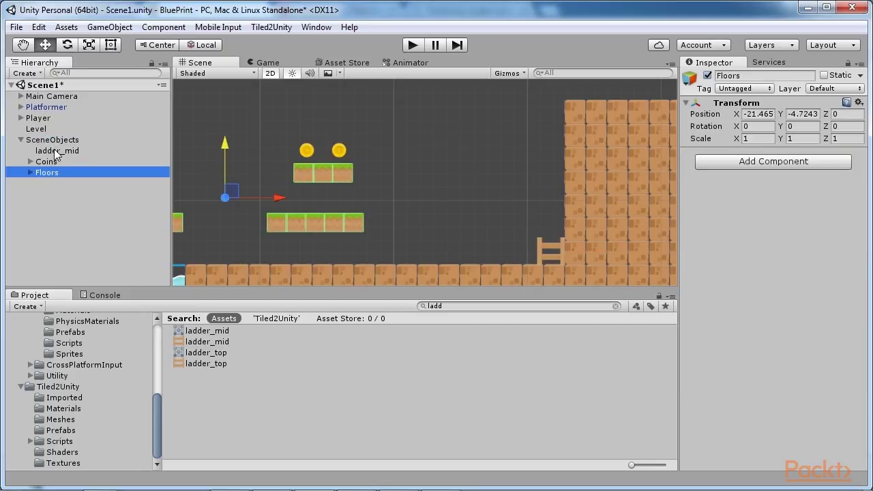
pyautogui.hotkey('ctrl', 's')
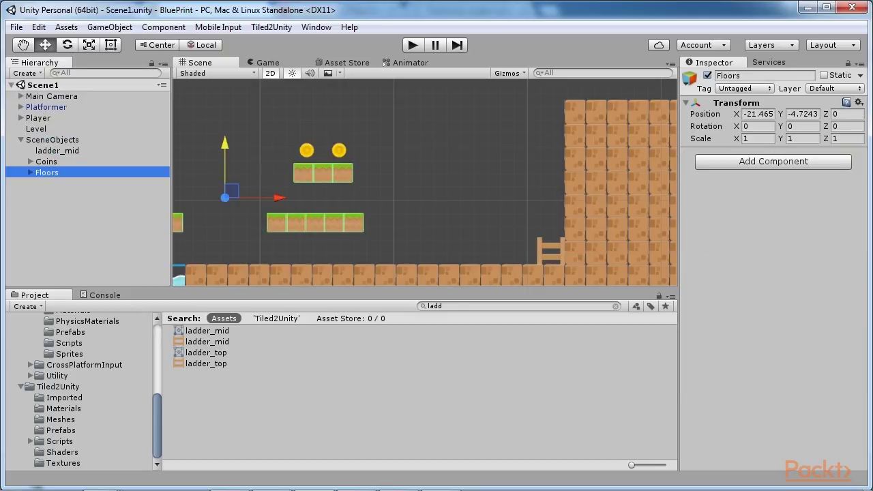